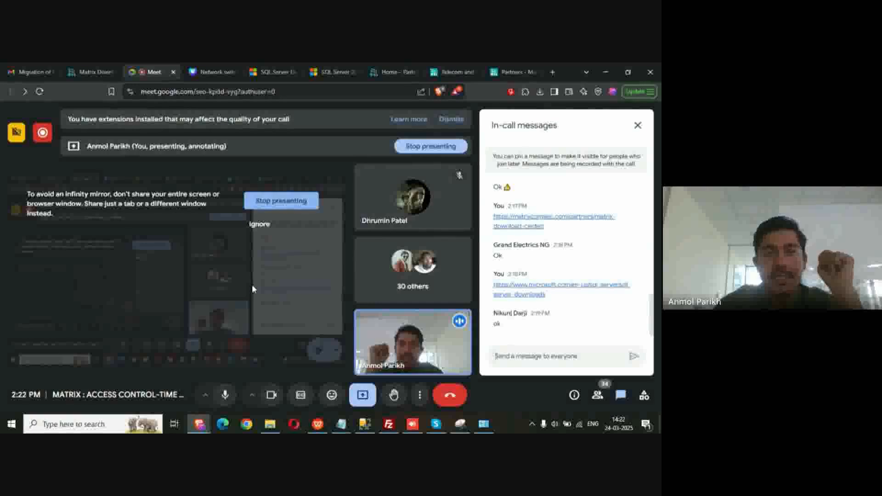
Minimize Meet and Notepad, then open Windows Features from Control Panel's Programs and Features
left_click(606, 72)
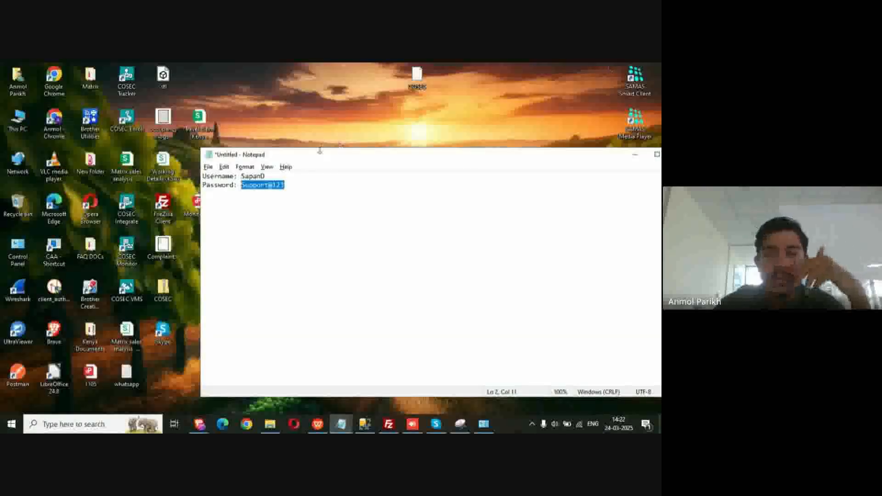
left_click(635, 154)
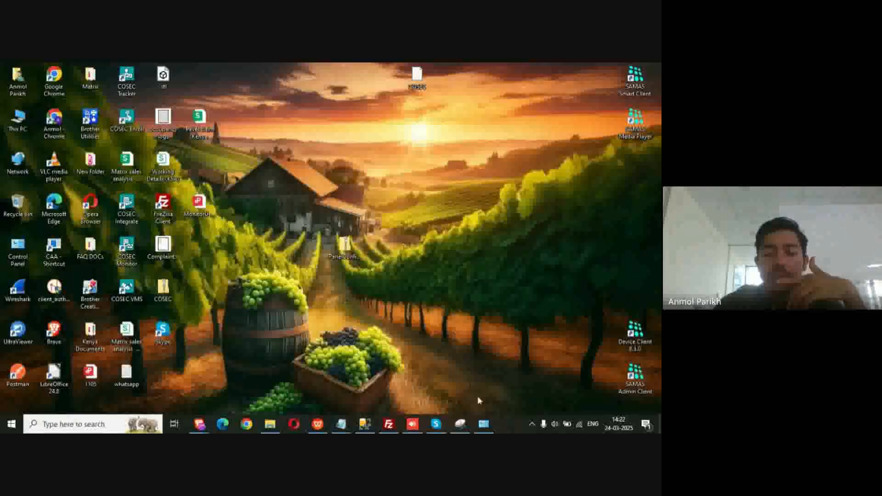
left_click(486, 428)
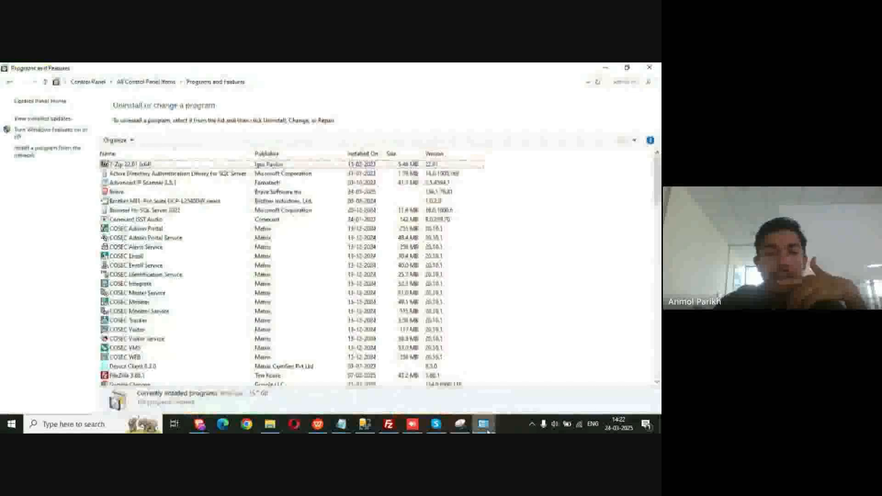
left_click(49, 102)
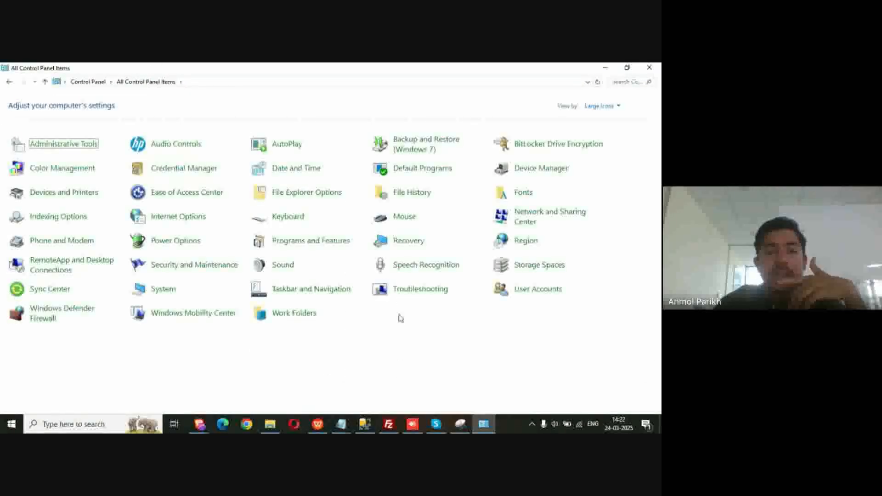
left_click(302, 242)
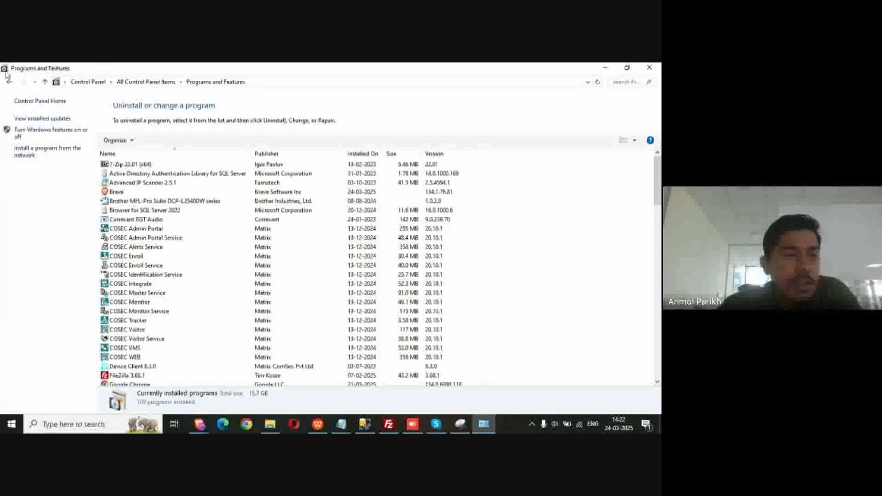
left_click(84, 132)
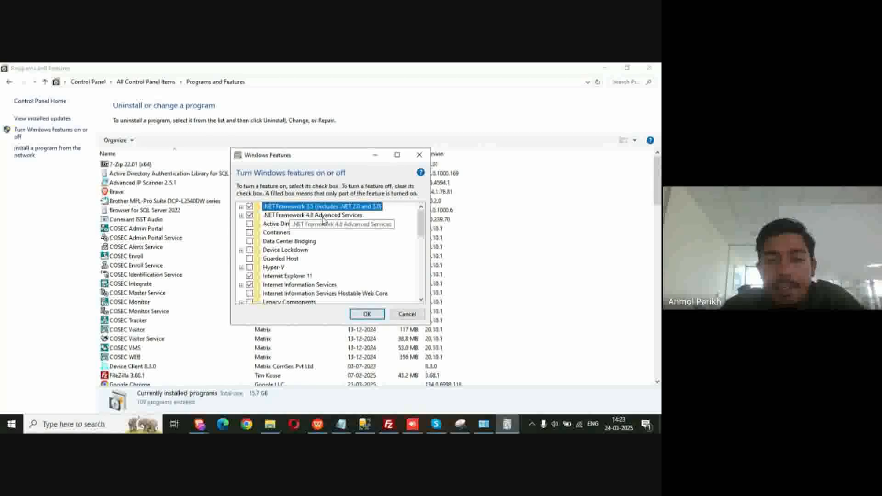
Expand .NET Framework 4.8 Advanced Services and WCF Services to confirm ASP.NET 4.8 and all WCF components are ticked
left_click(241, 215)
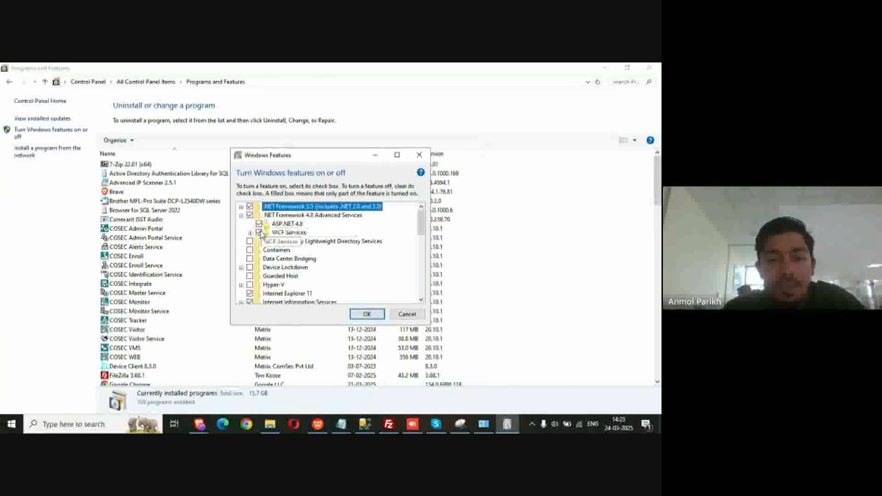
left_click(250, 234)
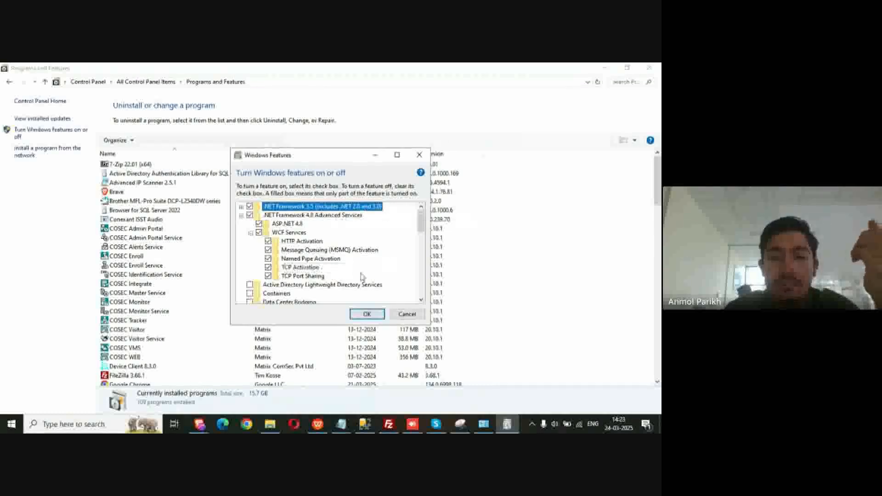
left_click_drag(426, 226, 425, 244)
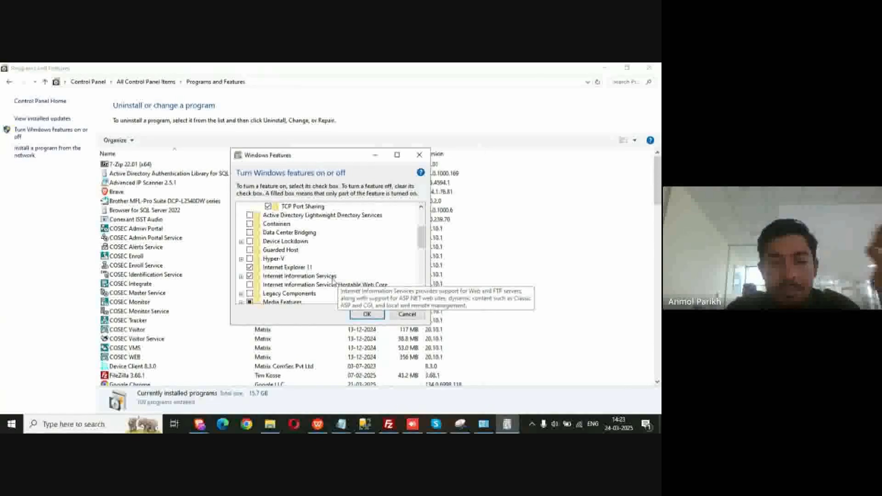
Expand Internet Information Services, Web Management Tools and IIS 6 Management Compatibility, then World Wide Web Services
left_click(241, 277)
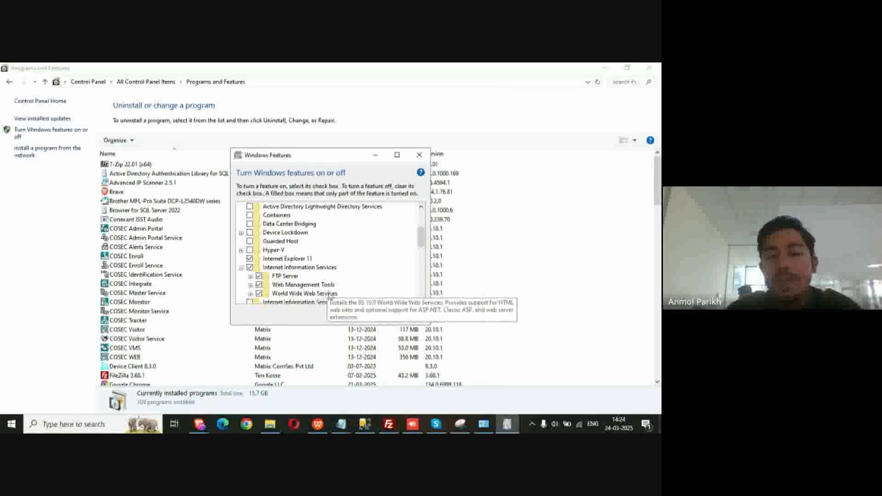
left_click(251, 285)
left_click(259, 268)
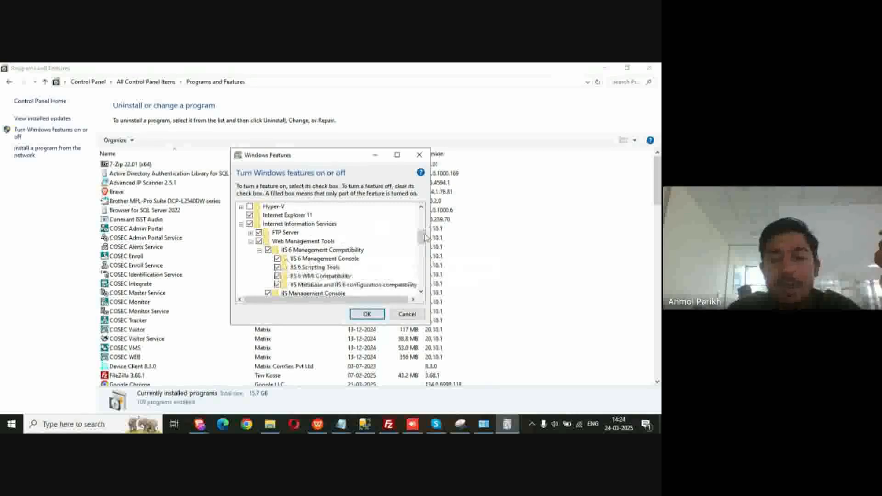
left_click_drag(422, 240, 422, 246)
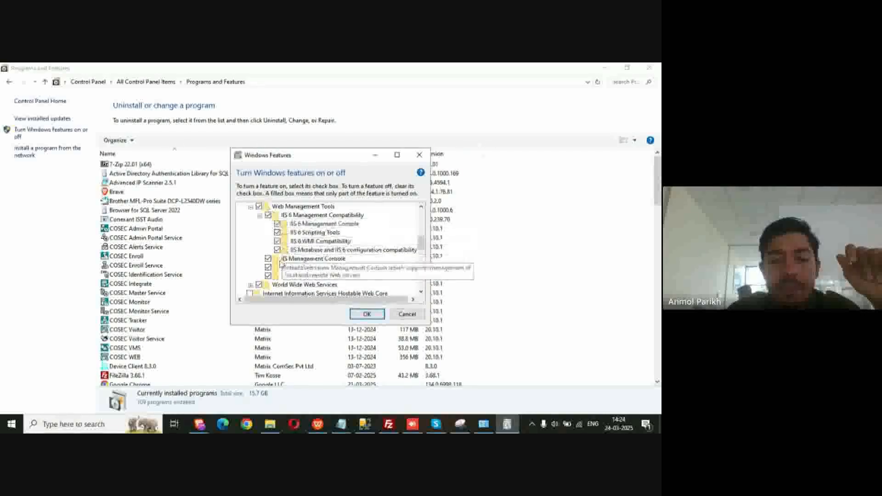
left_click(255, 208)
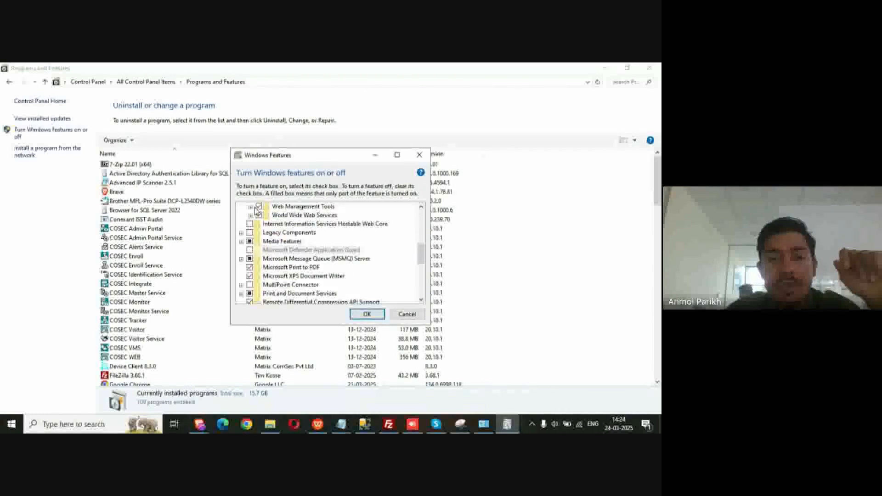
left_click(251, 215)
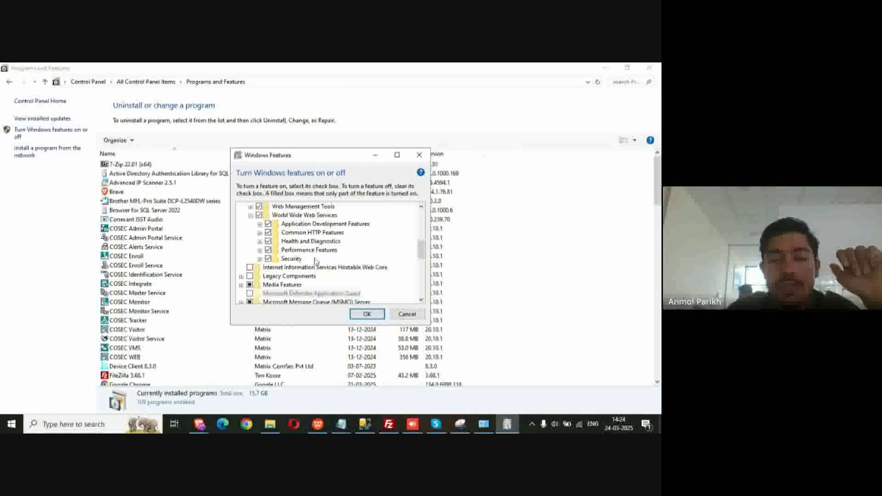
Verify the Application Development, Common HTTP and Health and Diagnostics features are all enabled
left_click(260, 225)
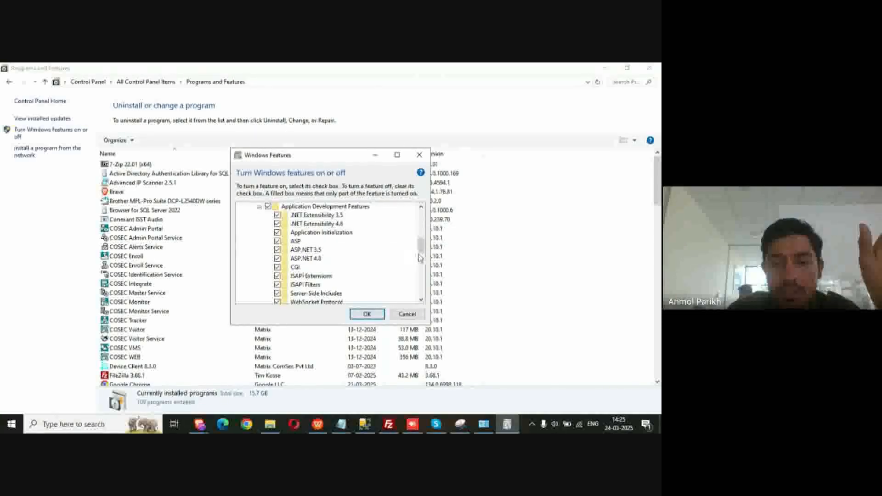
left_click_drag(421, 248, 422, 257)
left_click_drag(421, 250, 422, 244)
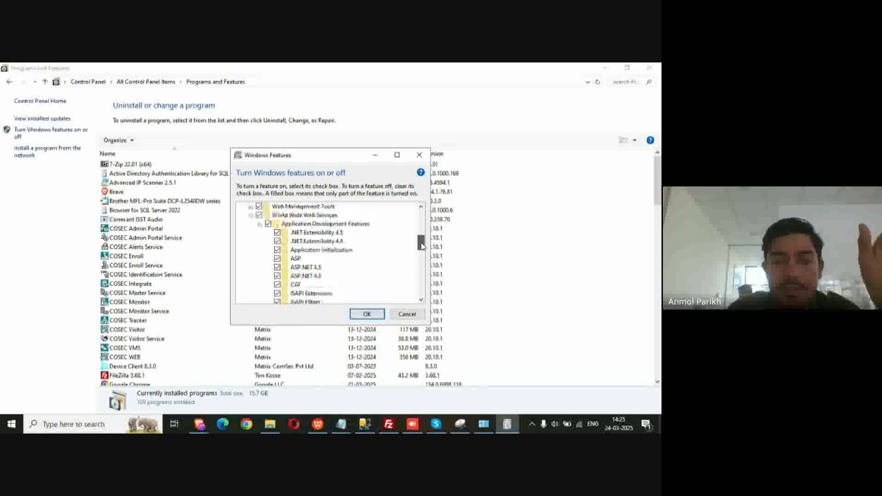
left_click(260, 225)
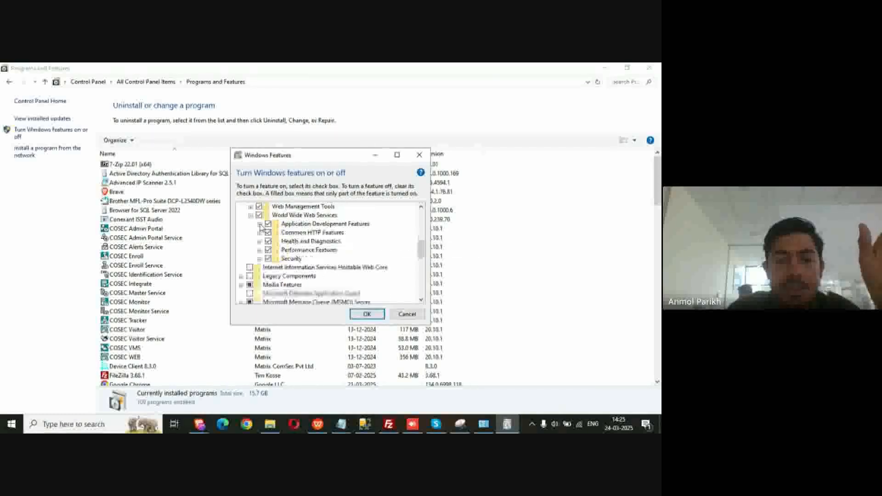
left_click(260, 233)
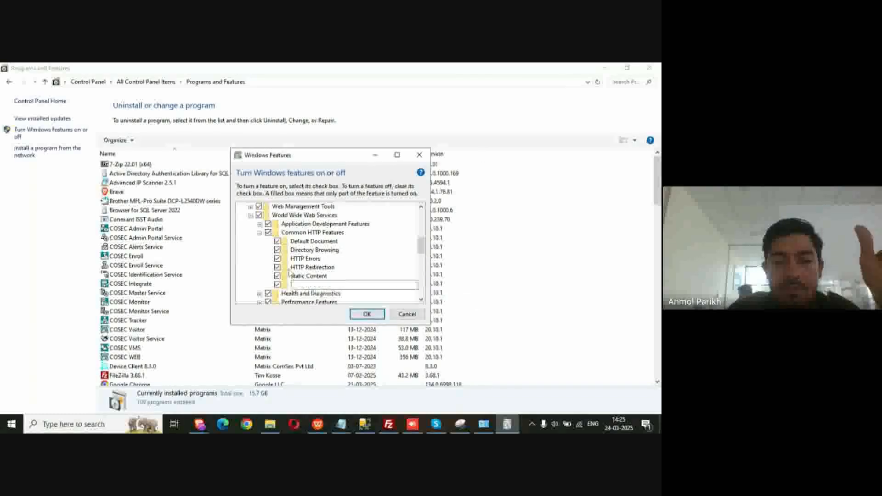
left_click(260, 233)
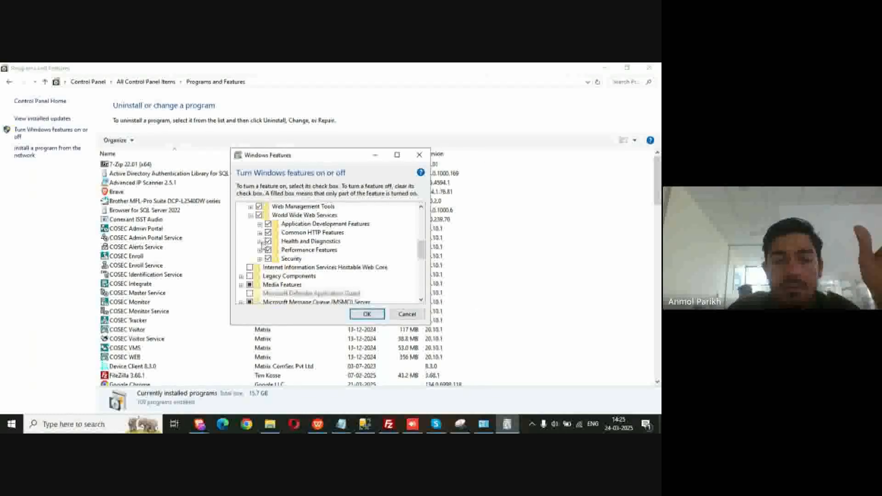
left_click(260, 241)
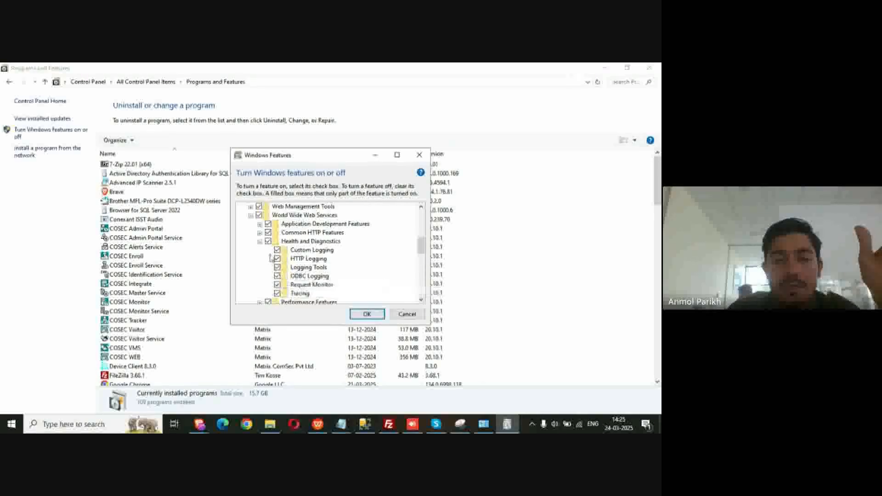
left_click(260, 242)
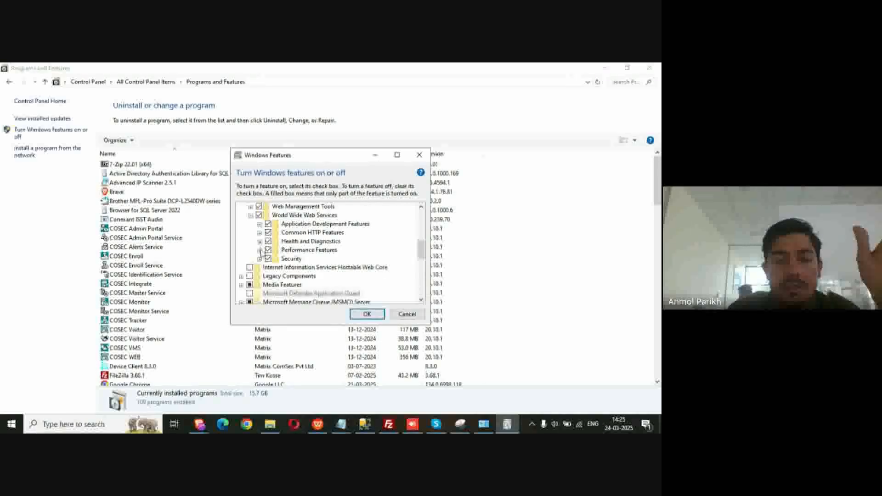
Verify the Performance and Security features are enabled, then collapse the World Wide Web Services groups
left_click(259, 250)
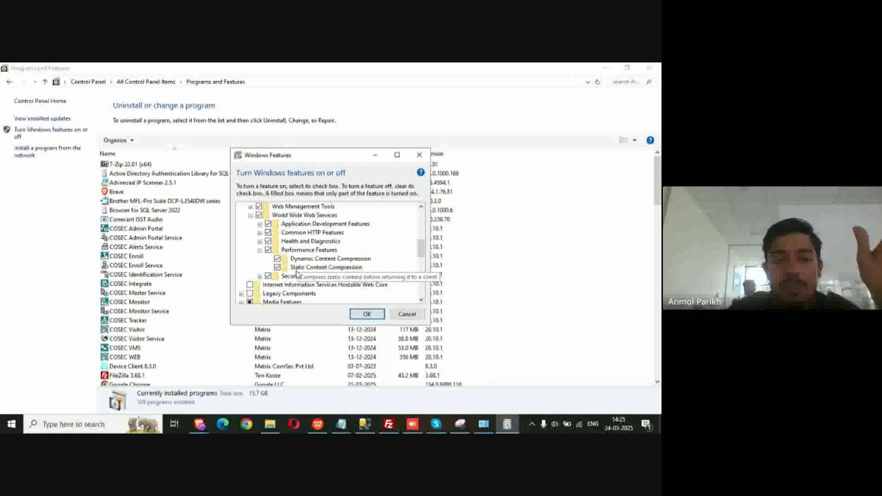
left_click(259, 276)
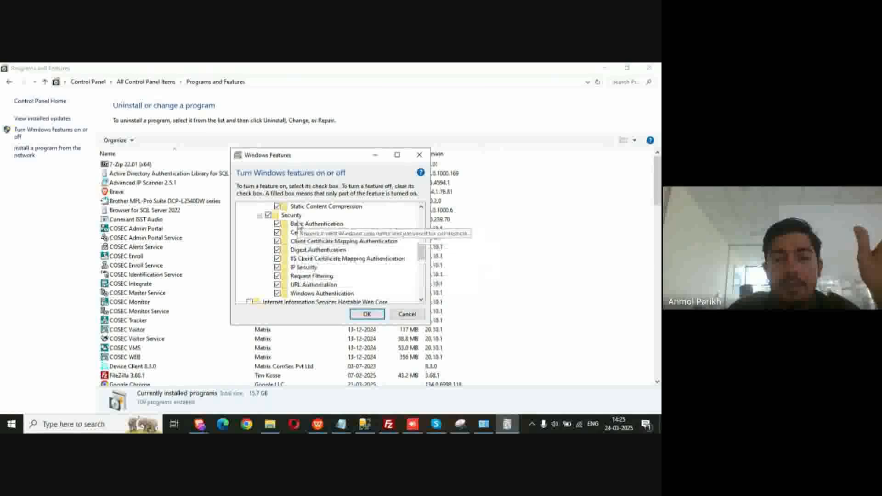
left_click(259, 216)
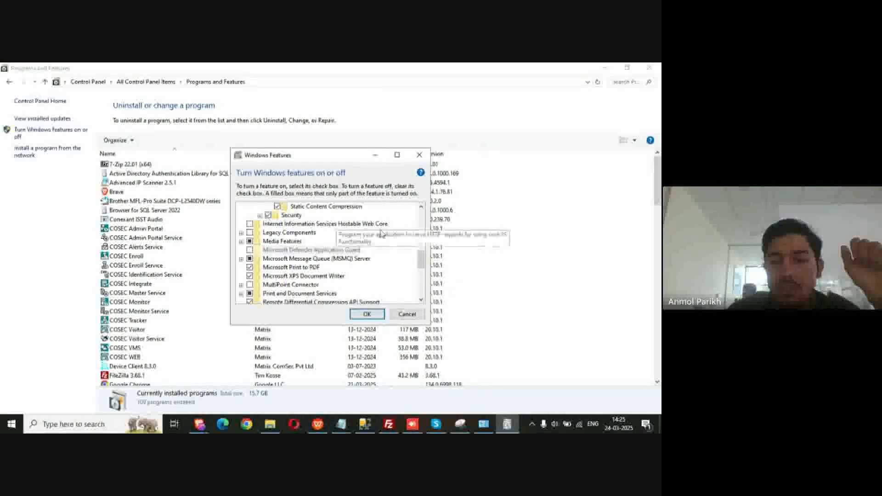
scroll(426, 263, "up", 3)
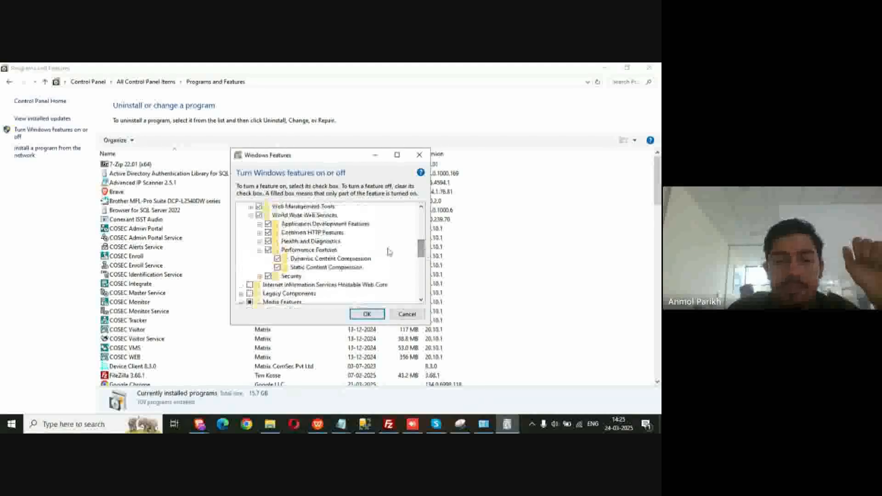
left_click(259, 250)
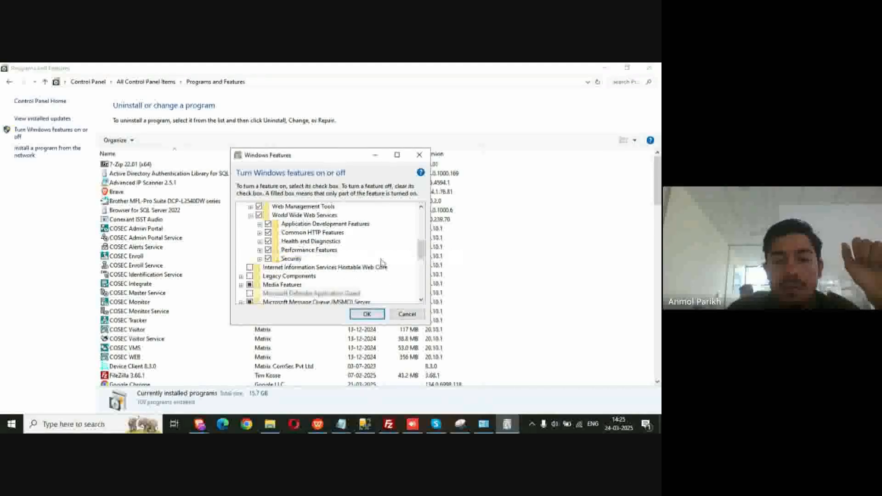
left_click_drag(422, 252, 421, 246)
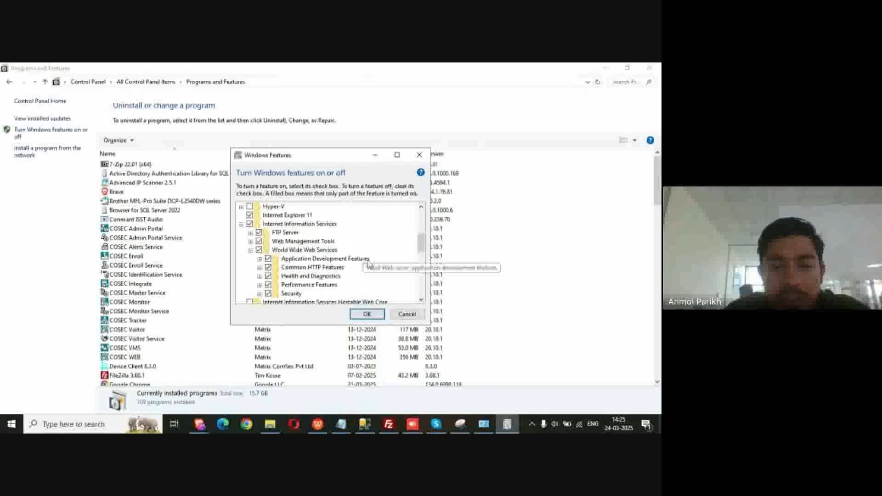
left_click(241, 224)
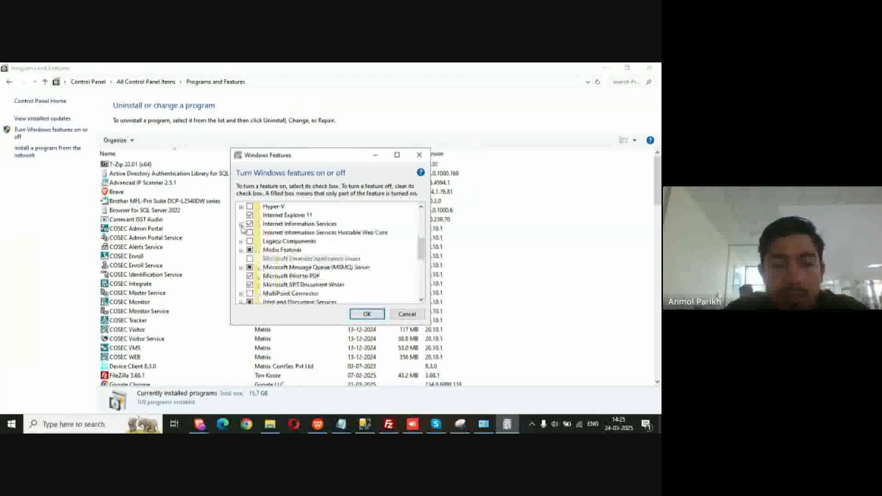
left_click(240, 224)
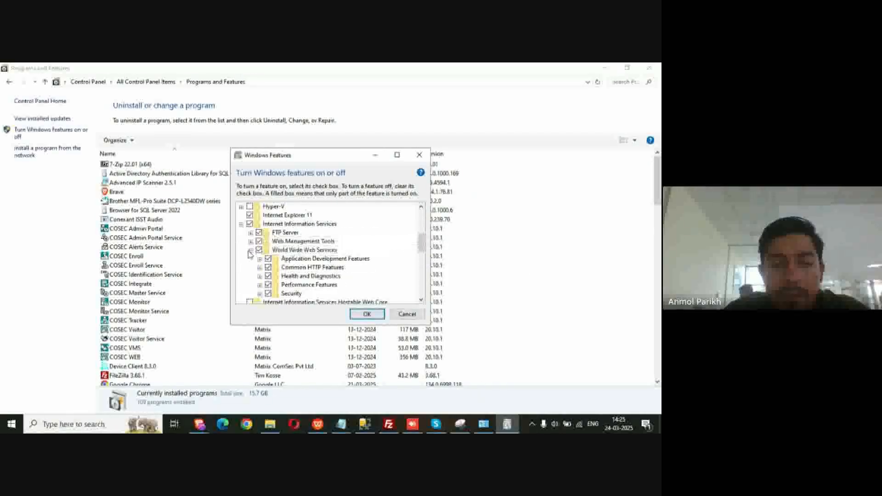
left_click(250, 250)
left_click_drag(421, 252, 422, 224)
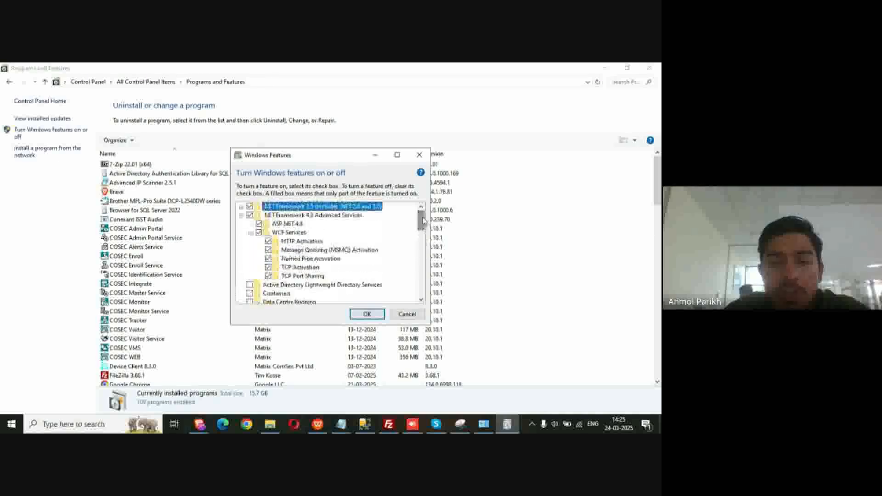
Apply the Windows feature selections, minimize Control Panel and bring the Meet browser forward
left_click(373, 317)
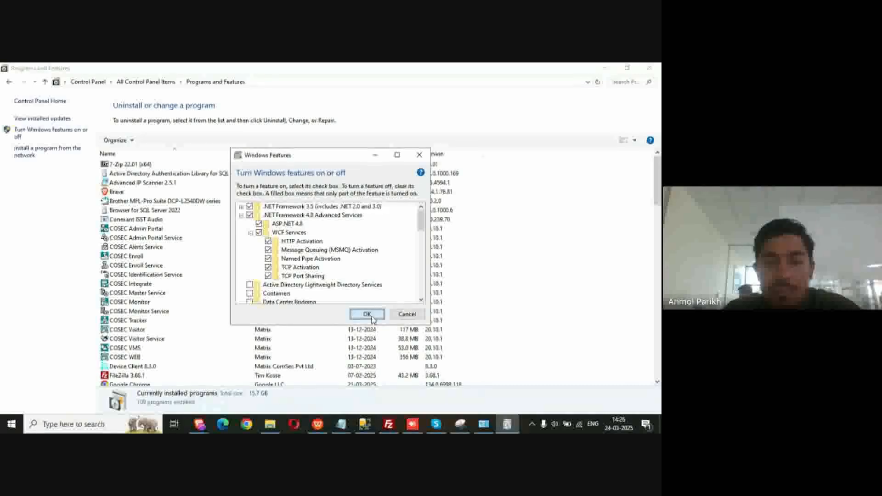
left_click(605, 68)
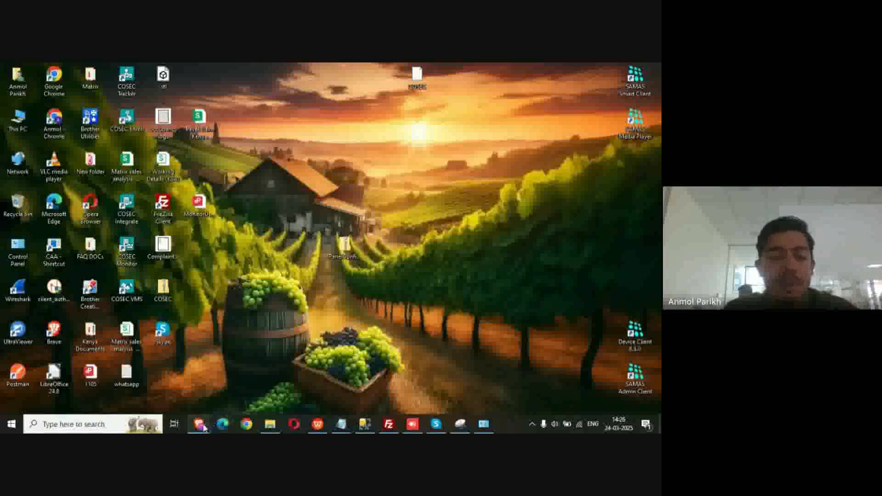
mouse_move(200, 424)
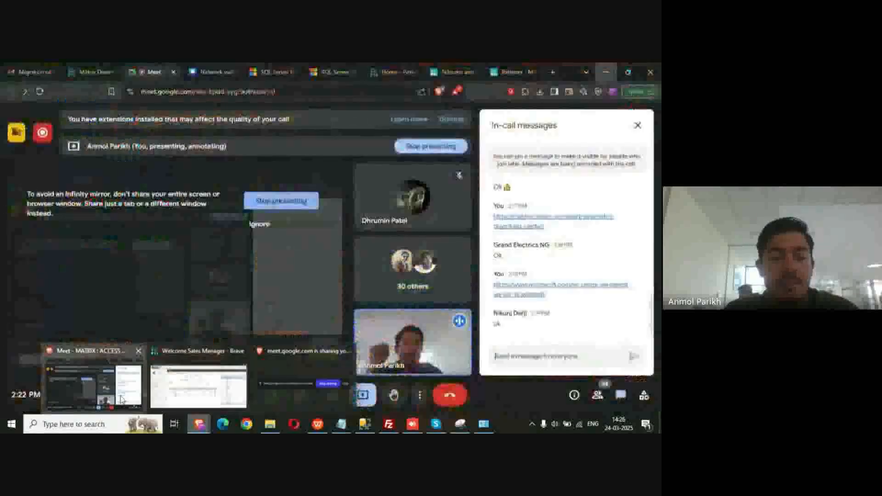
left_click(122, 399)
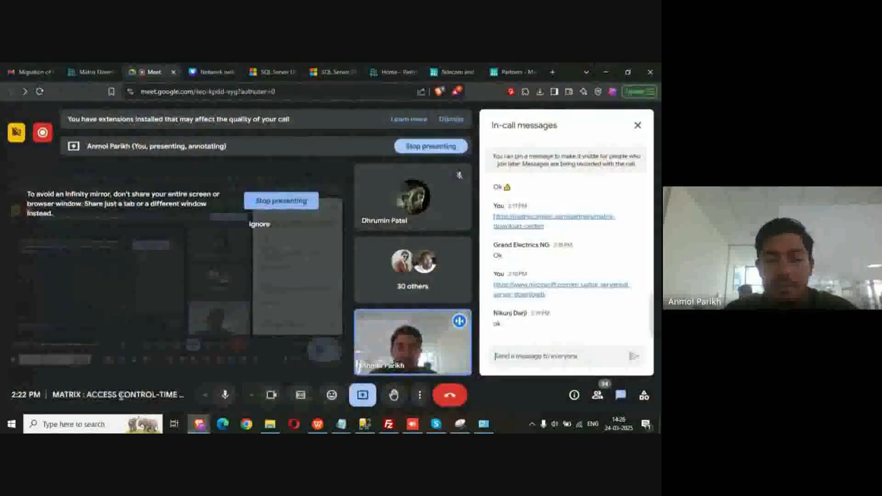
Open a new browser tab and load localhost/
left_click(551, 72)
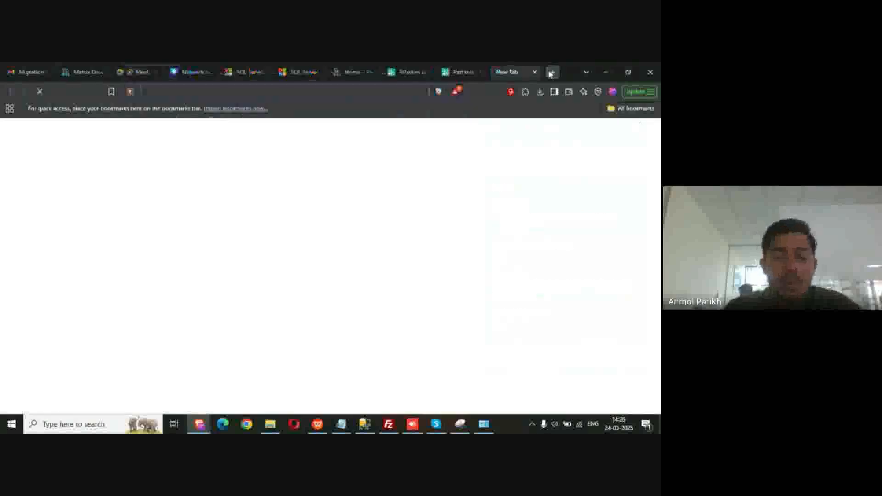
type("localhost/")
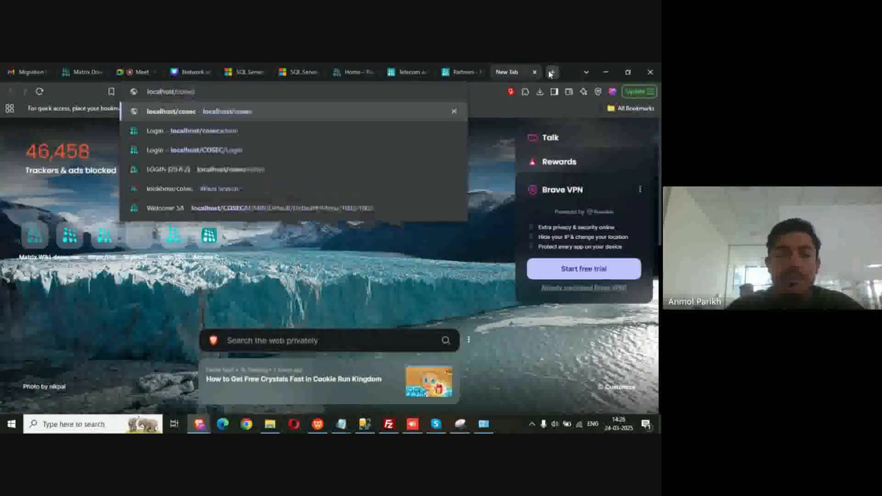
key("Return")
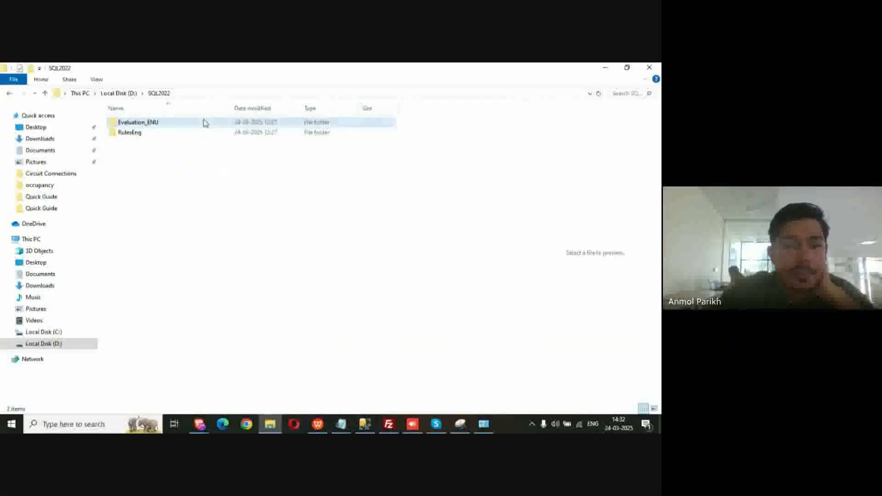
Open the Evaluation_ENU folder and run SETUP to start the SQL Server Installation Center
double_click(205, 123)
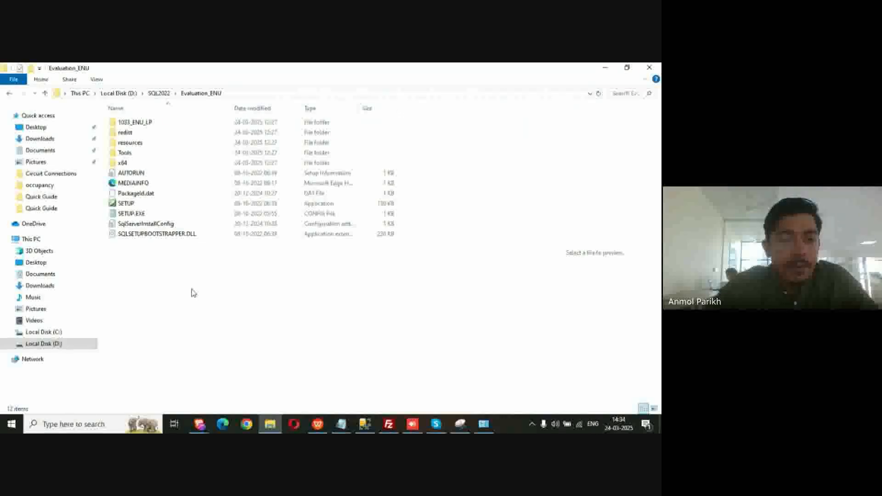
double_click(137, 209)
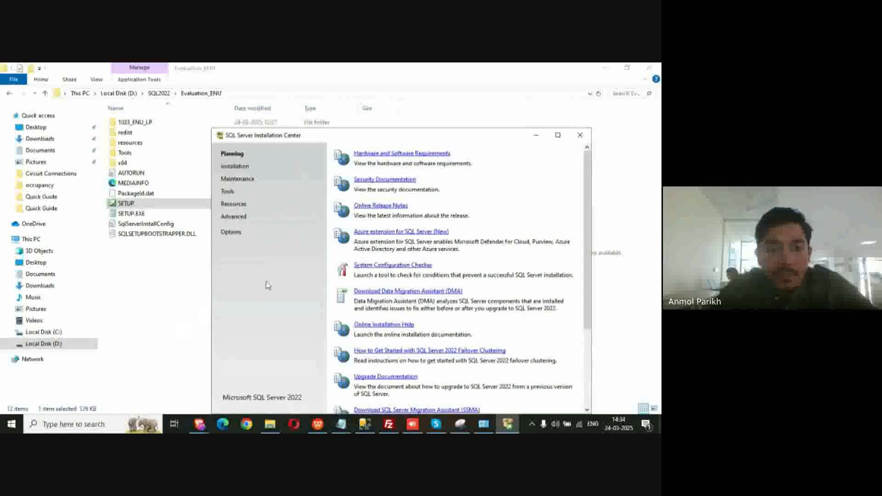
Choose 'New SQL Server standalone installation or add features' from the Installation page
left_click(236, 167)
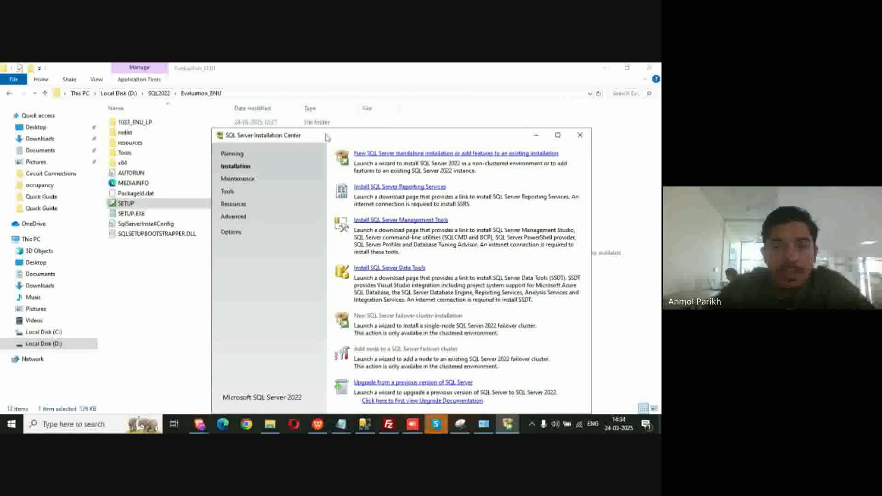
left_click_drag(327, 138, 272, 129)
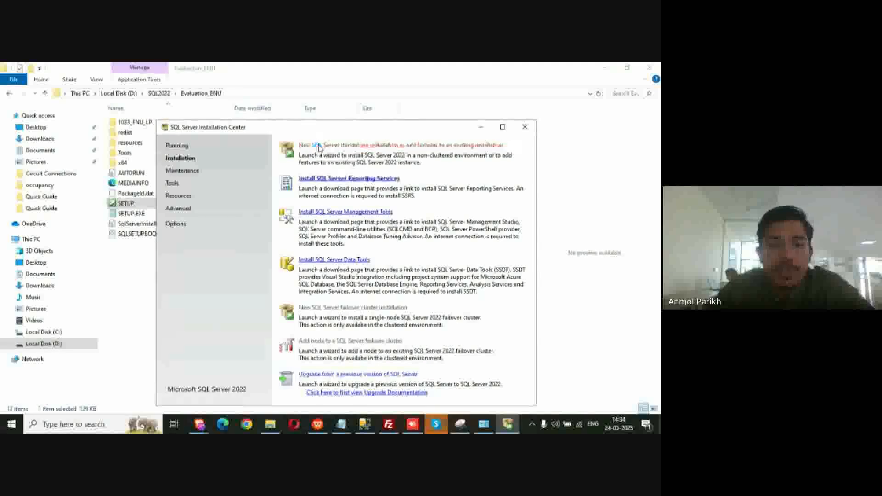
left_click(321, 147)
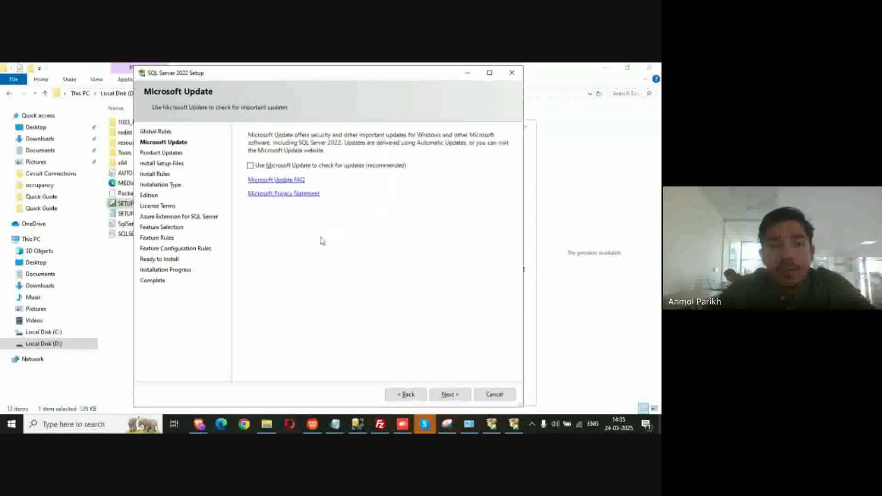
Pass Microsoft Update, skip the product updates scan and continue to installing setup files
left_click(449, 398)
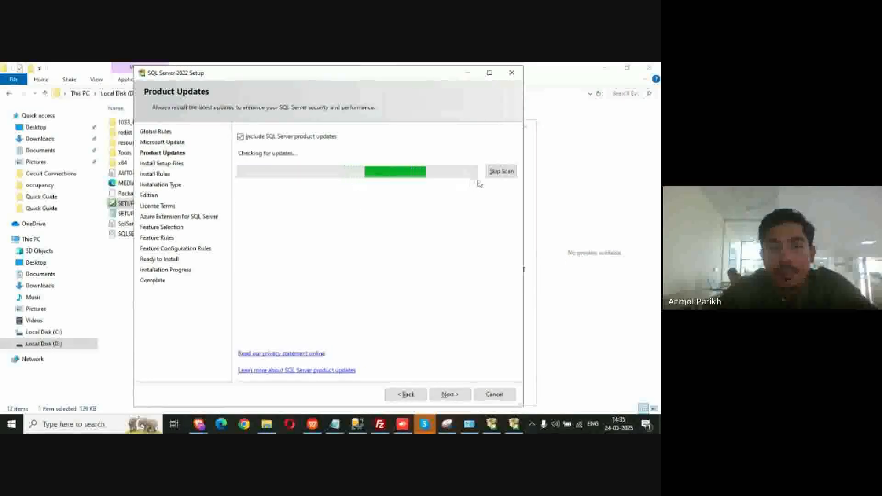
left_click(491, 173)
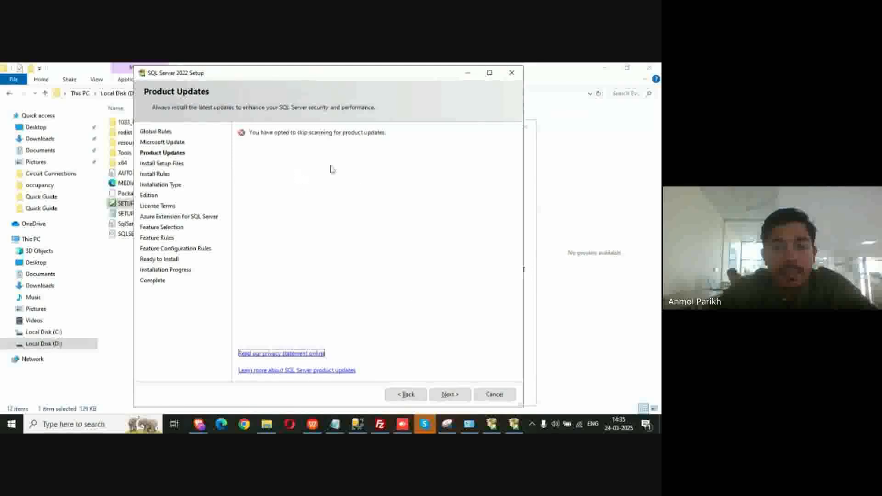
left_click(450, 396)
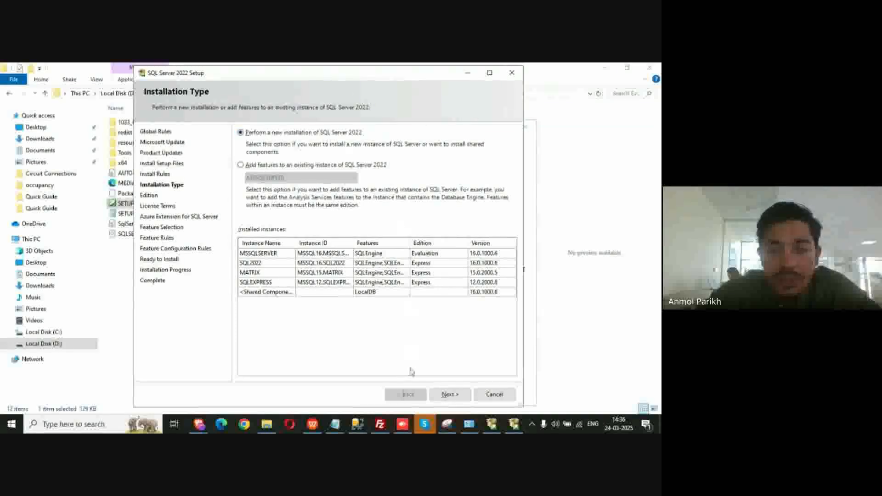
Choose a new installation with the free Evaluation edition and accept the license terms
left_click(449, 394)
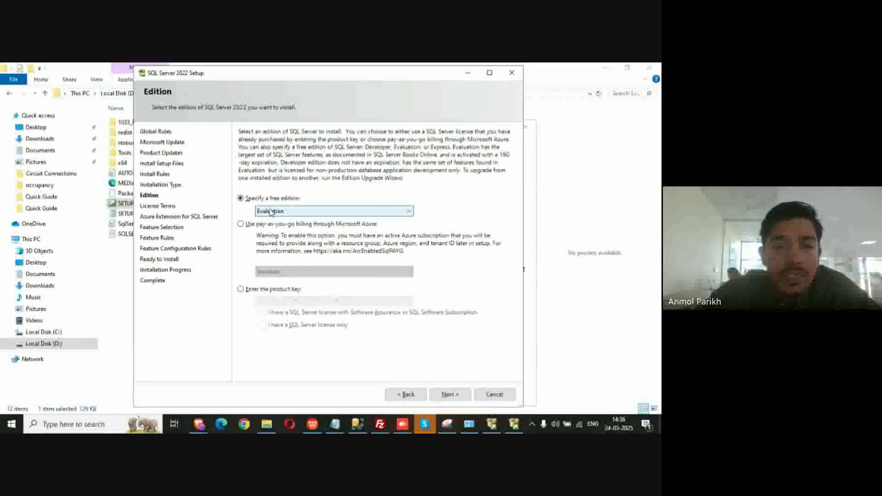
left_click(286, 213)
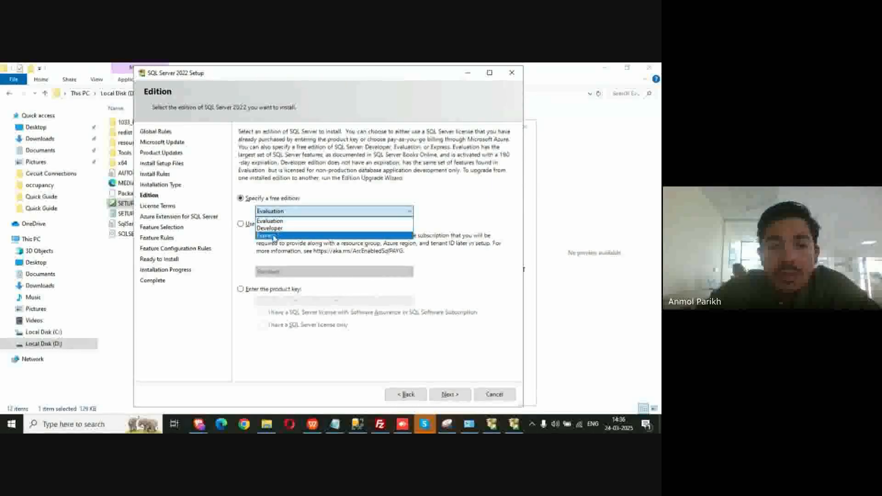
left_click(316, 212)
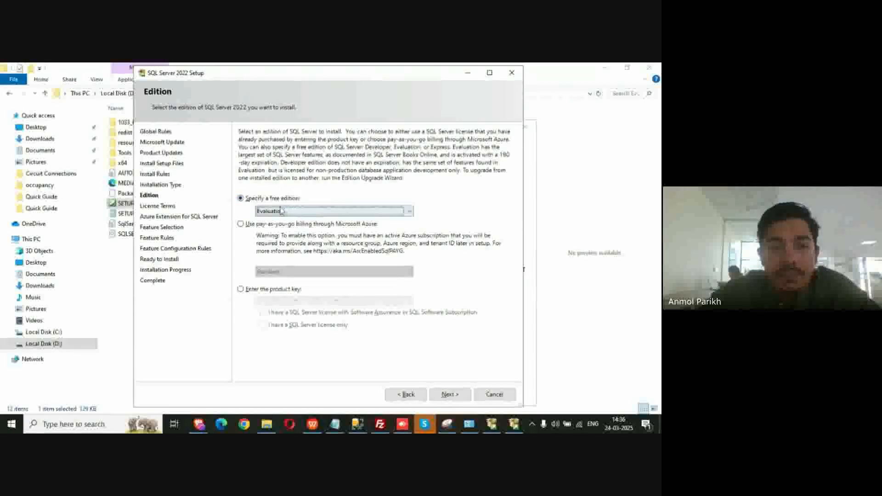
left_click(432, 393)
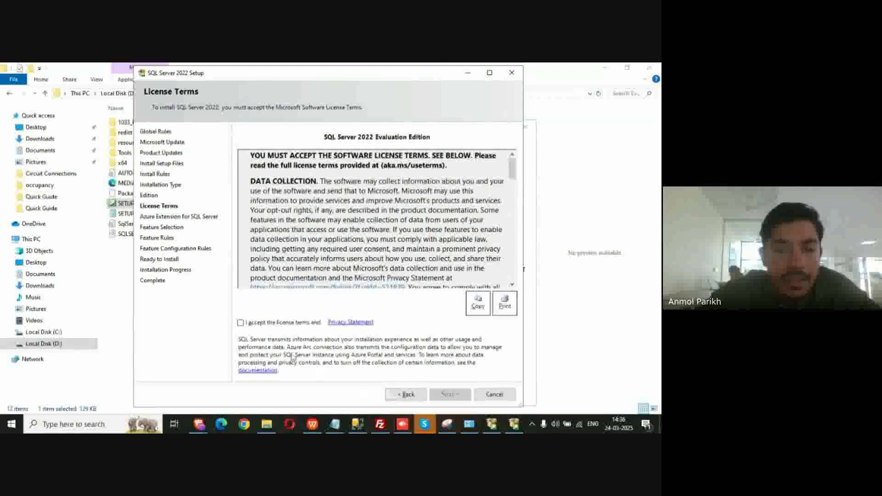
left_click(243, 324)
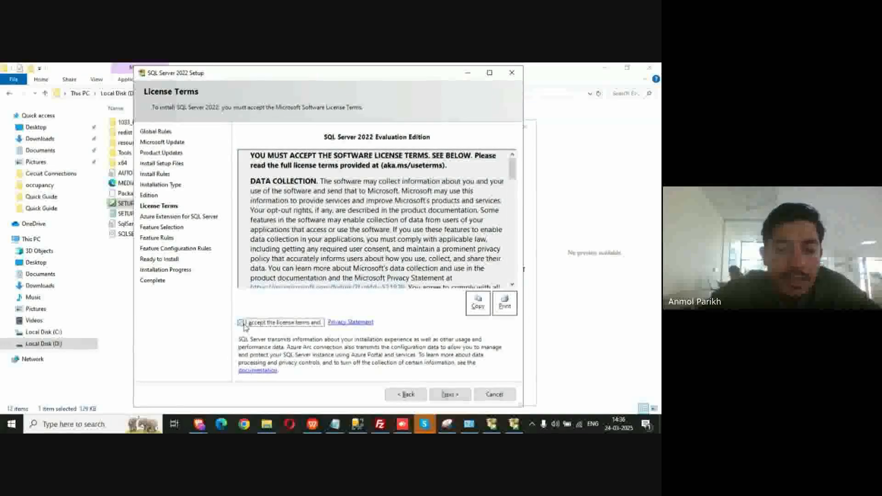
left_click(455, 394)
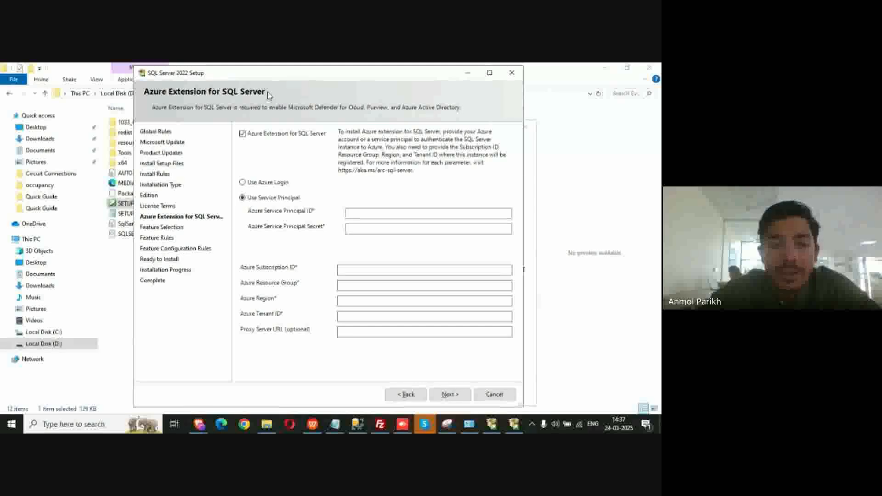
Uncheck 'Azure Extension for SQL Server' and continue to Feature Selection
left_click(242, 134)
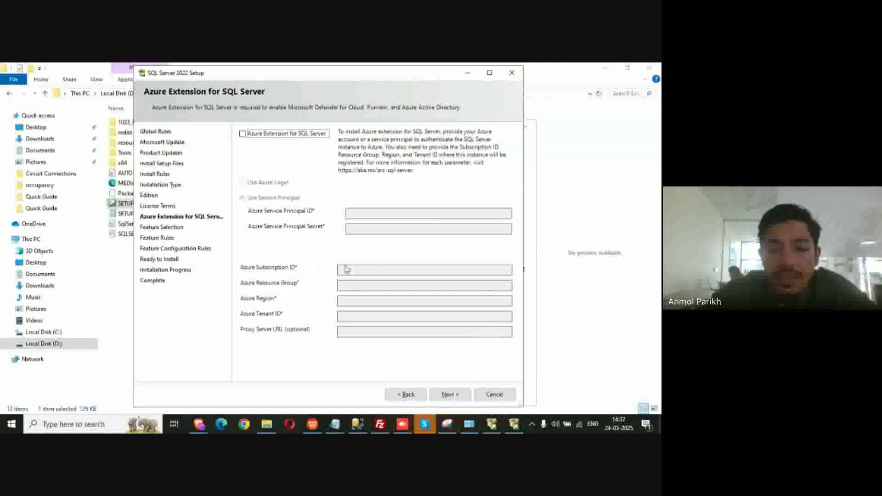
left_click(444, 393)
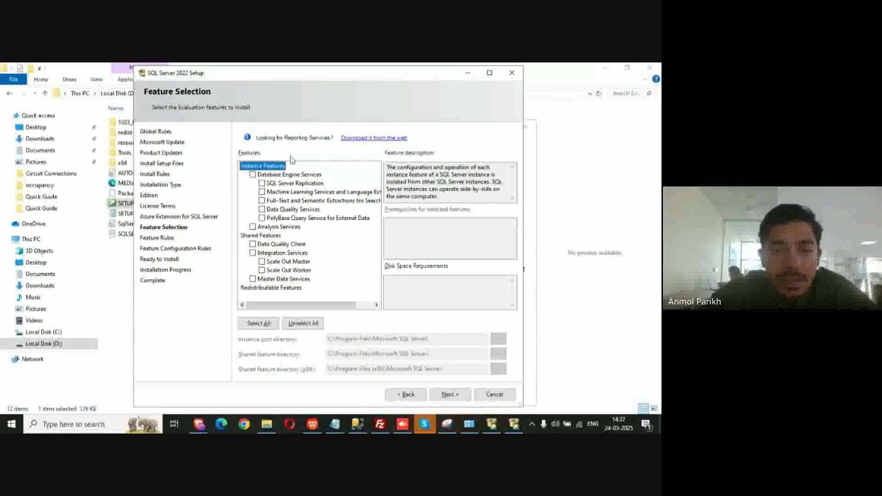
Select only Database Engine Services and SQL Server Replication (994 MB on C) and continue
left_click(252, 175)
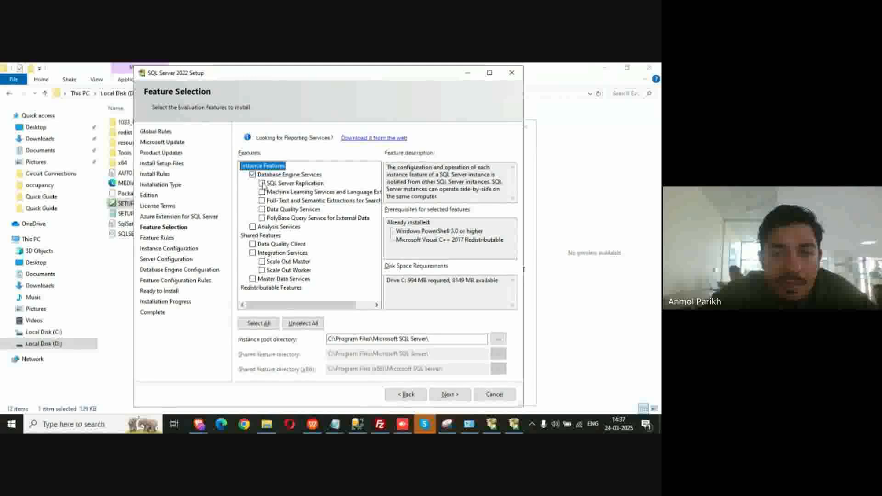
left_click(262, 183)
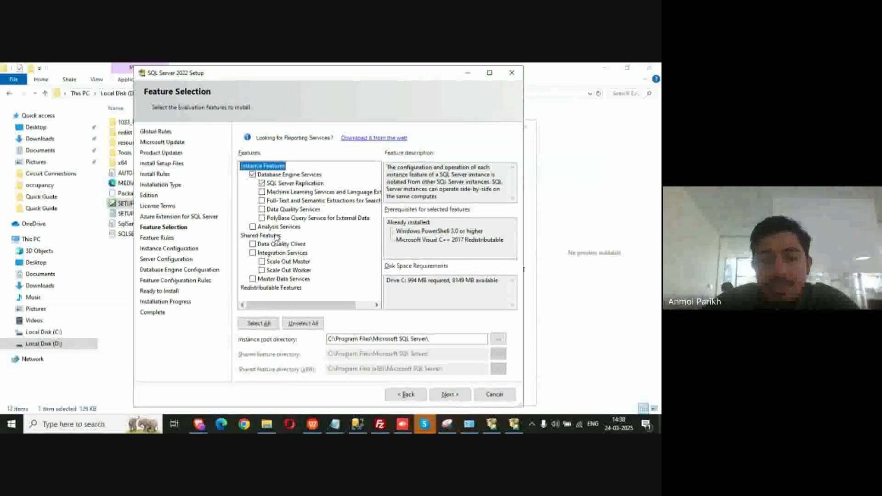
left_click(257, 324)
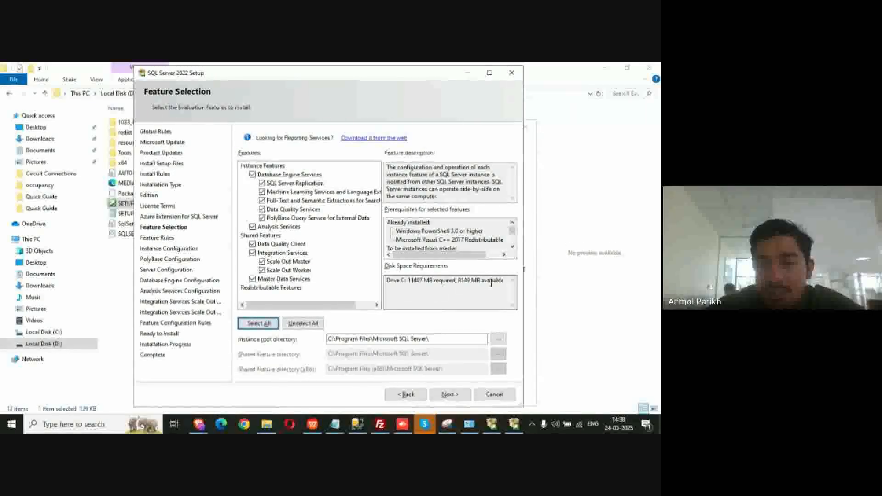
left_click(305, 325)
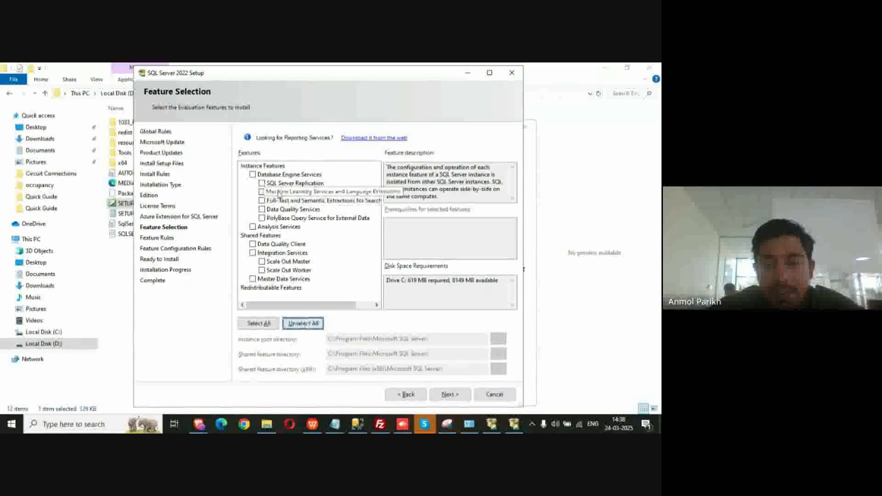
left_click(253, 175)
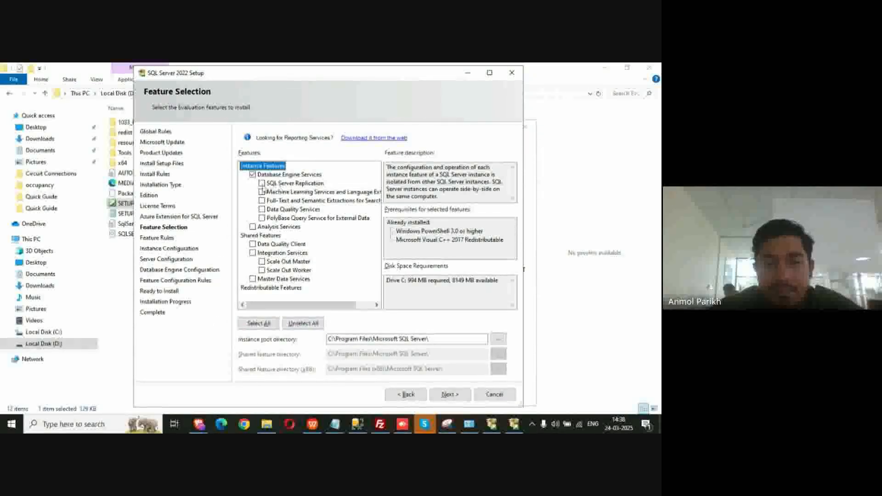
left_click(261, 184)
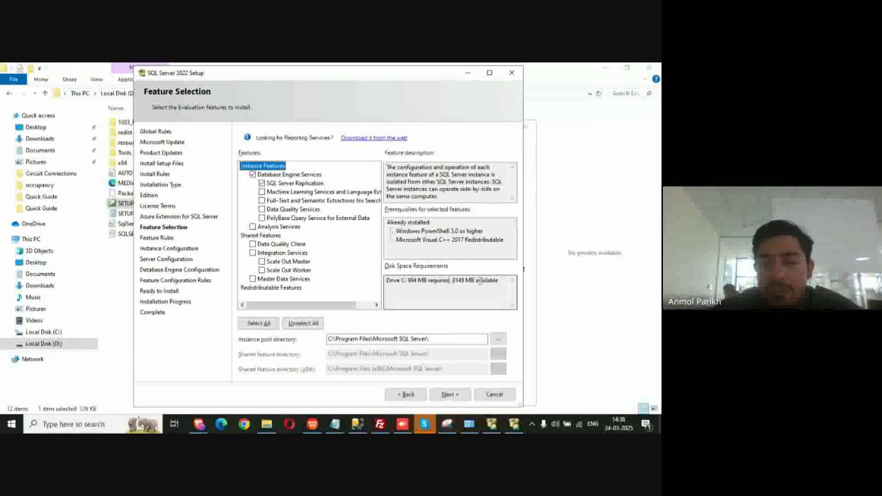
left_click(441, 395)
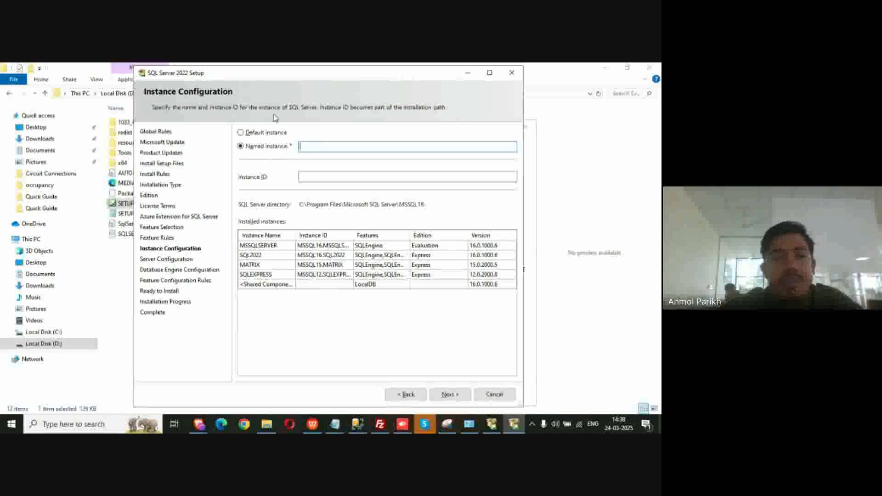
Try typing an instance name, then switch to the default instance
type("matrix")
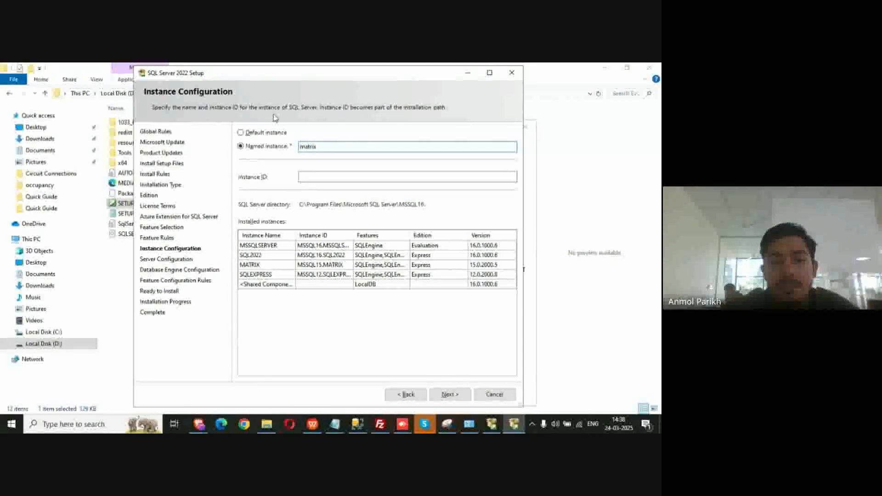
key("BackSpace")
key("BackSpace")
key("BackSpace")
key("BackSpace")
key("BackSpace")
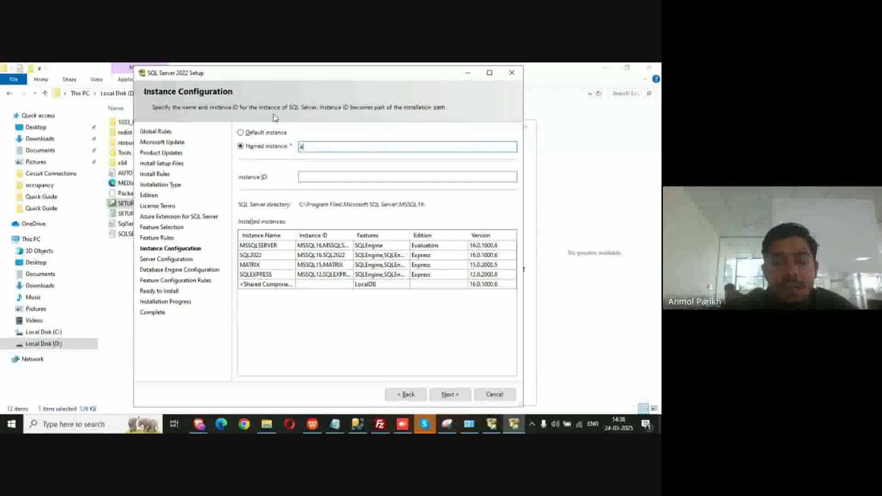
type("ol")
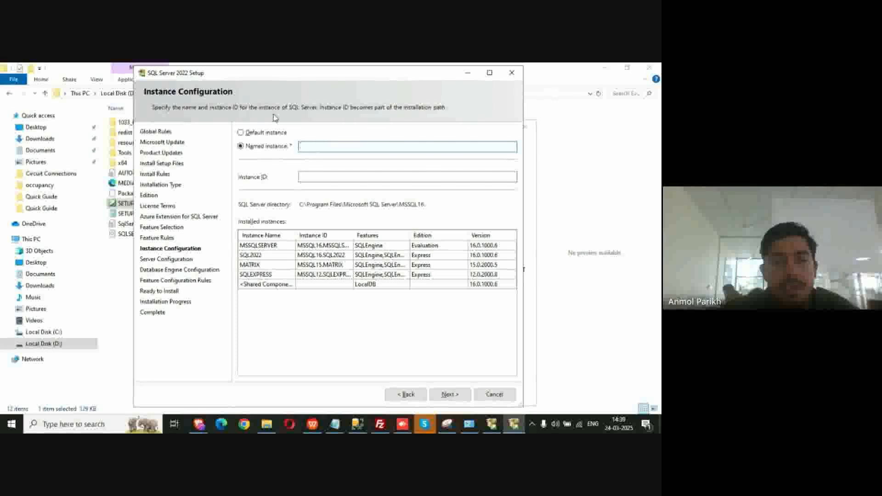
left_click(244, 134)
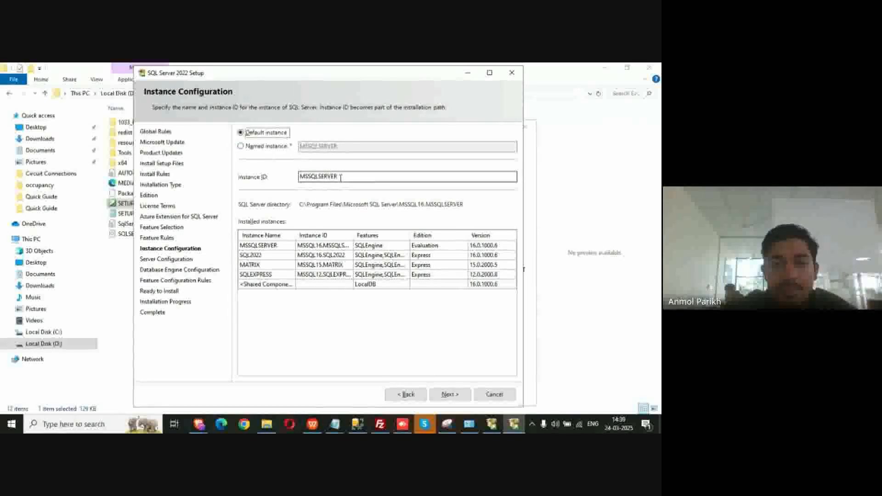
Choose Named instance matrix2025 with the Instance ID cleared and attempt to continue
left_click(242, 147)
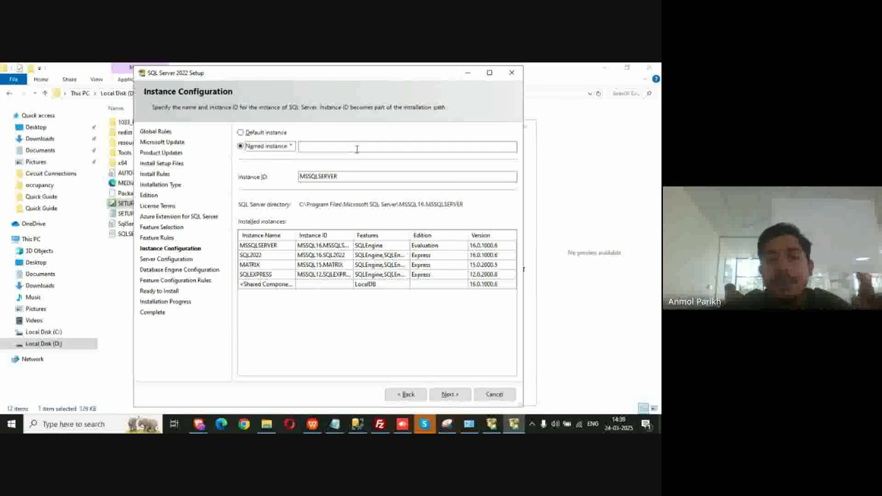
double_click(362, 176)
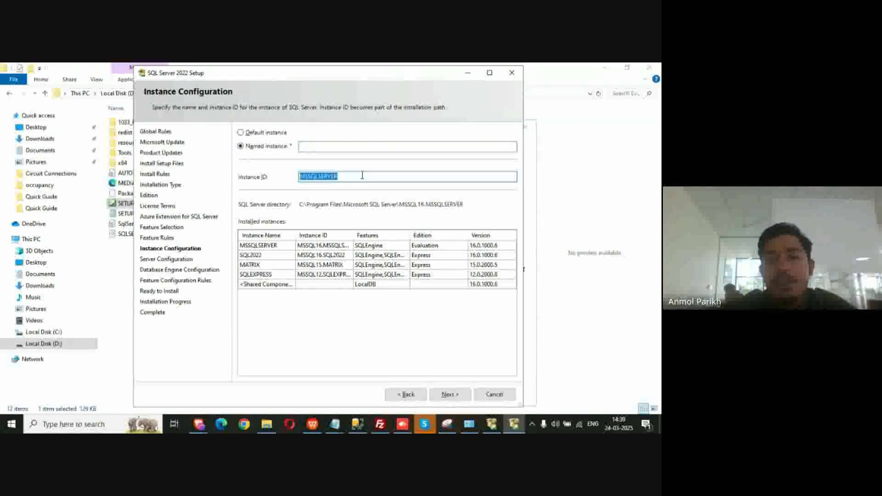
key("BackSpace")
left_click(336, 146)
type("mat")
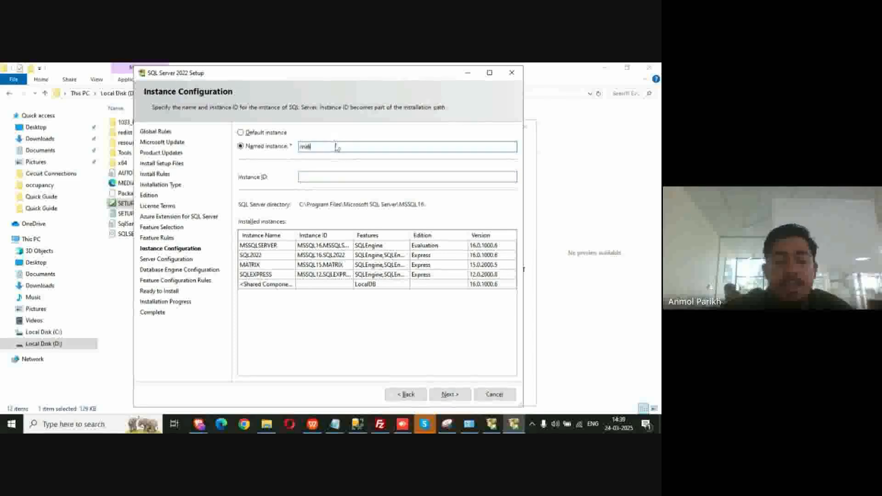
type("rix202")
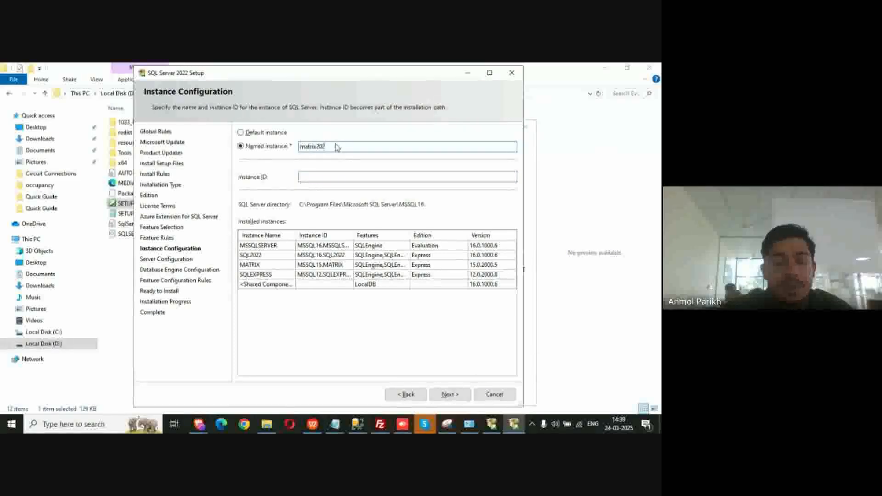
type("5")
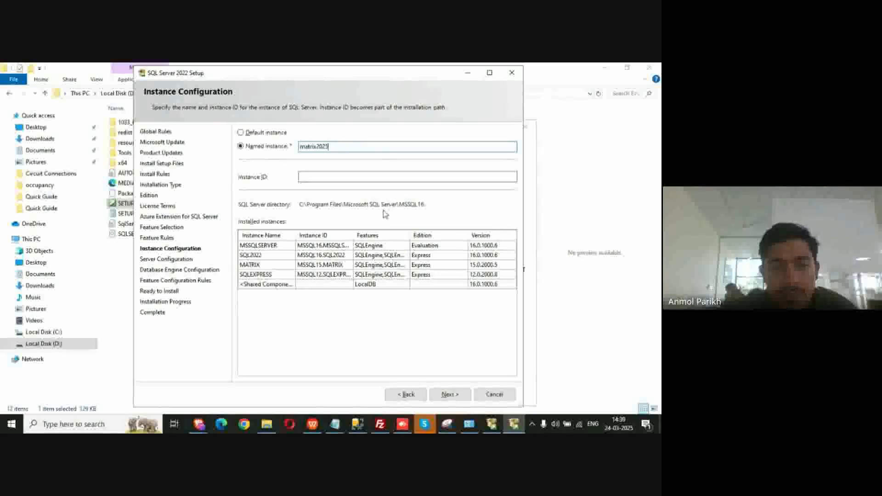
left_click(445, 396)
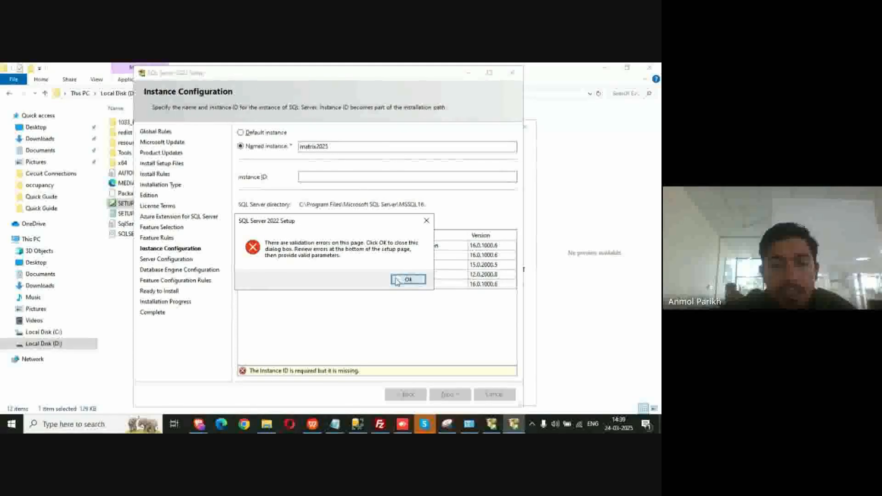
Dismiss the missing Instance ID error, set Instance ID to matrix2025, and advance to Server Configuration
left_click(397, 279)
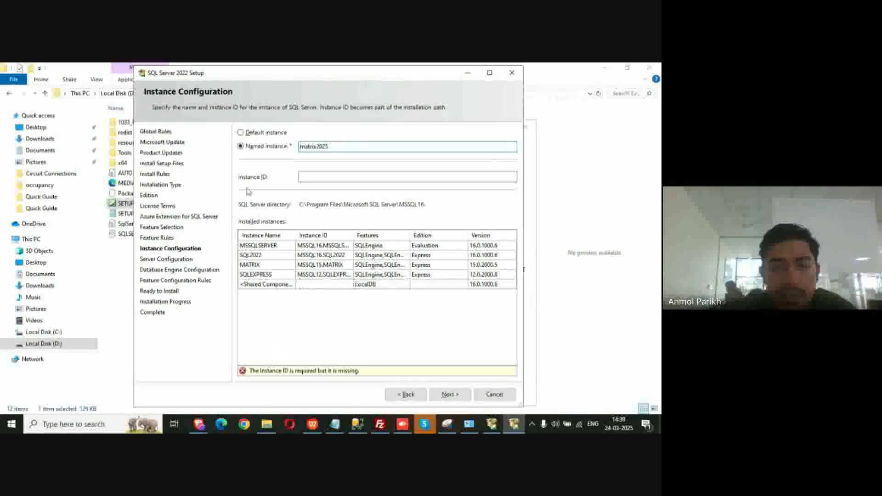
left_click(307, 371)
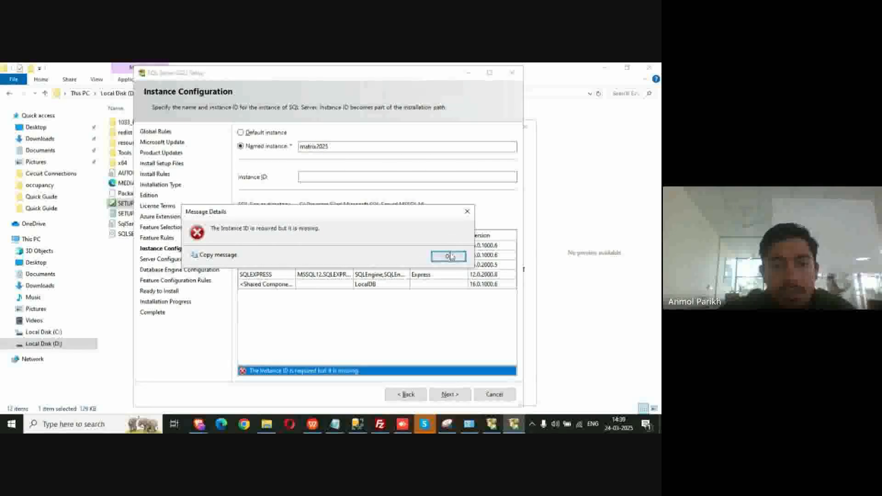
left_click(449, 256)
left_click(316, 180)
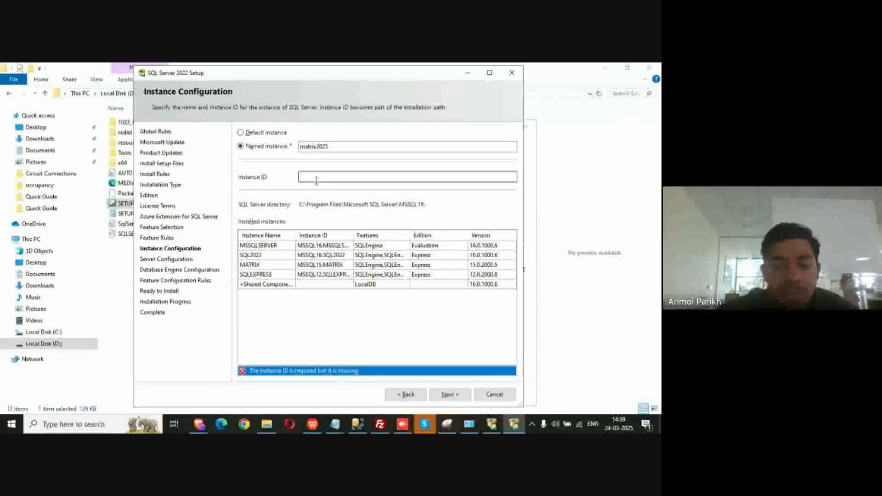
type("matrix2025")
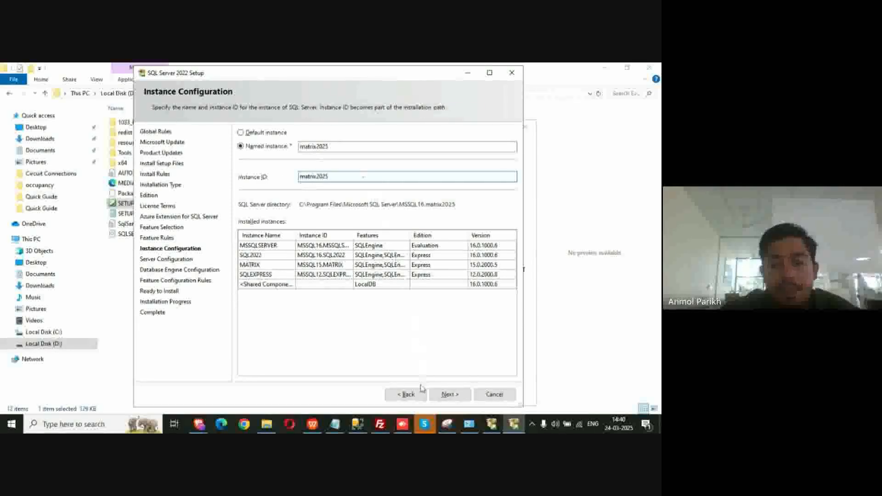
left_click(449, 395)
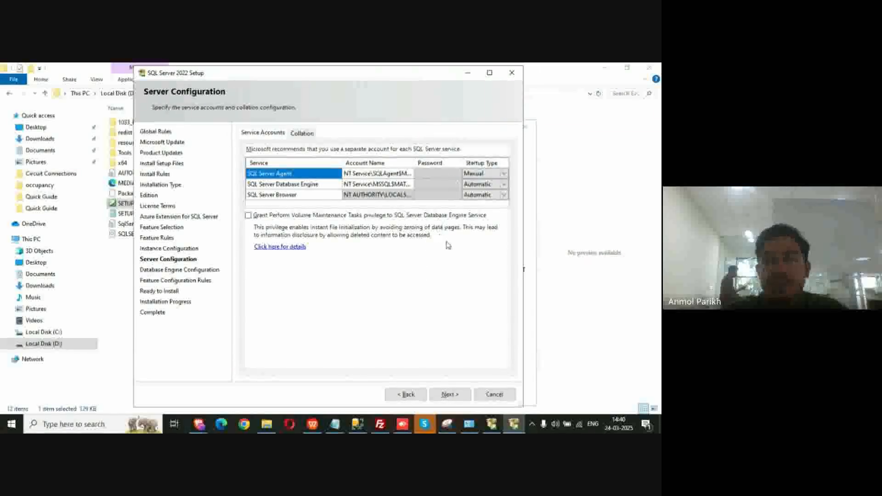
Accept the default service accounts (Agent Manual, Engine and Browser Automatic) and continue
left_click(448, 395)
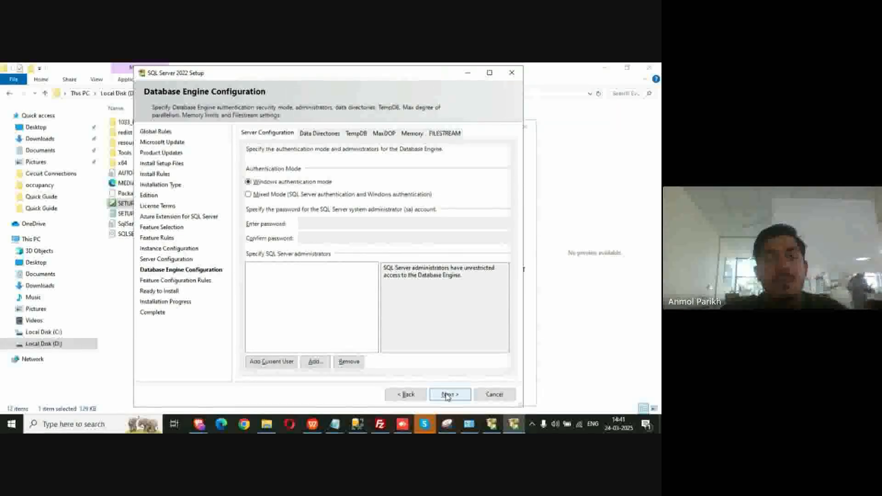
Set the Database Engine authentication to Mixed Mode
left_click(253, 196)
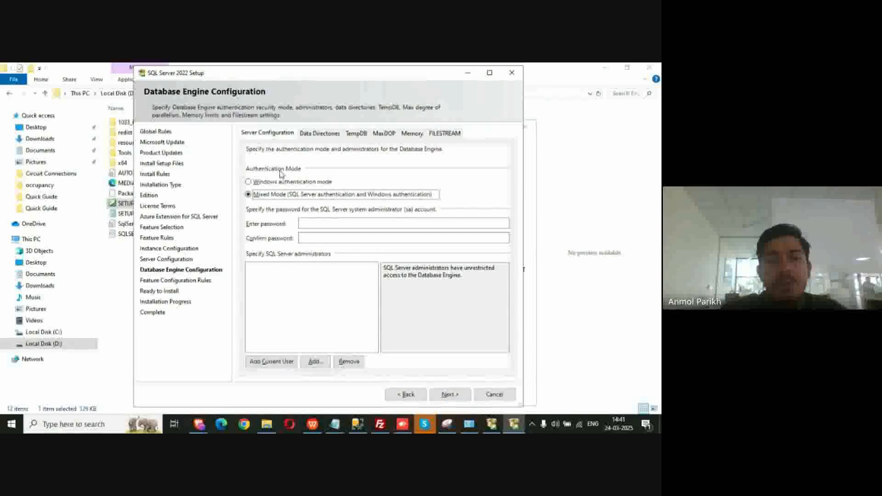
left_click(252, 183)
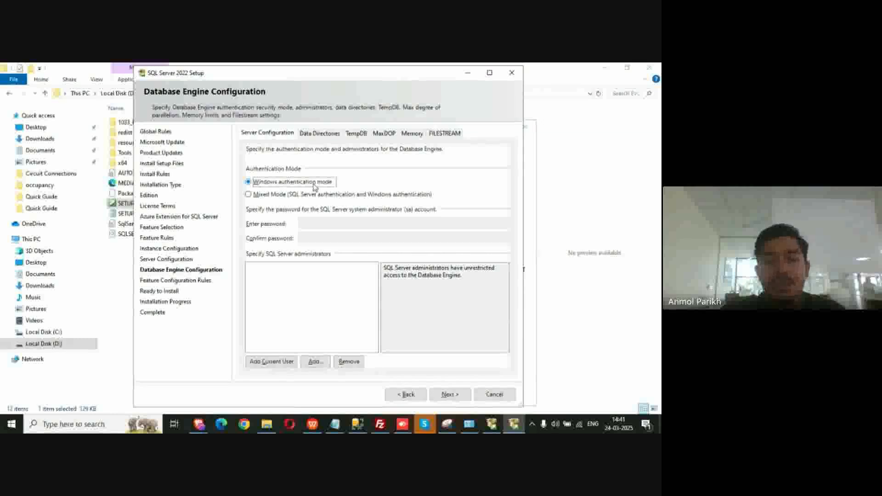
left_click(259, 195)
Enter the sa account password and retype it in Confirm password
left_click(318, 222)
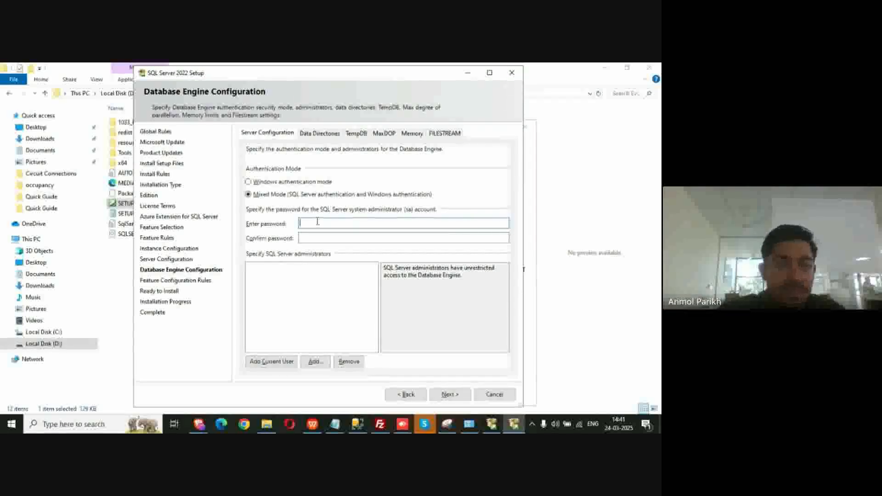
type("••")
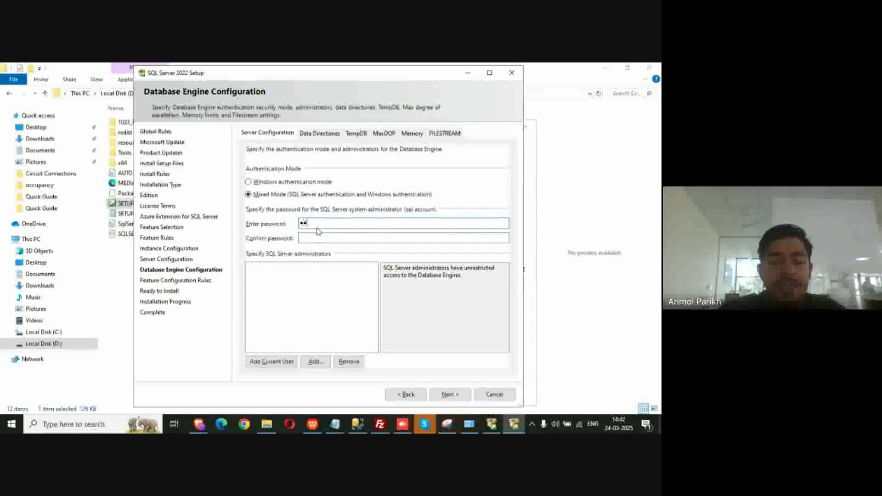
type("•••••")
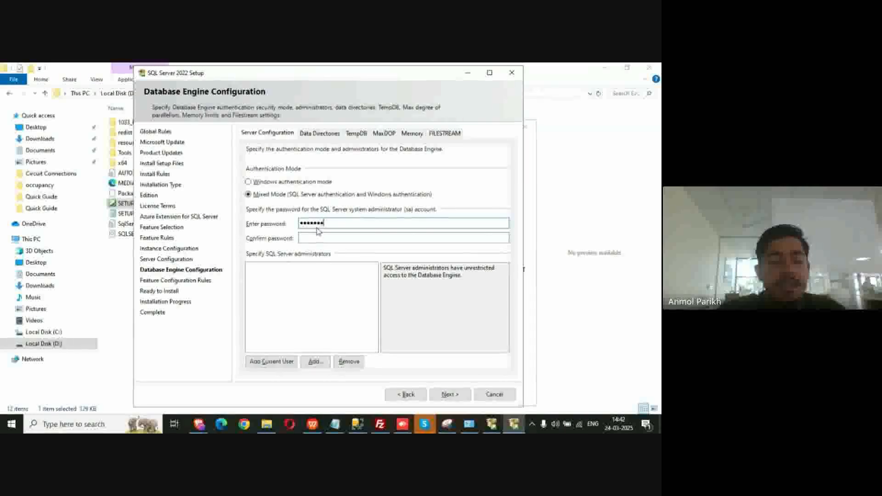
type("•")
key("Tab")
type("••••••••••")
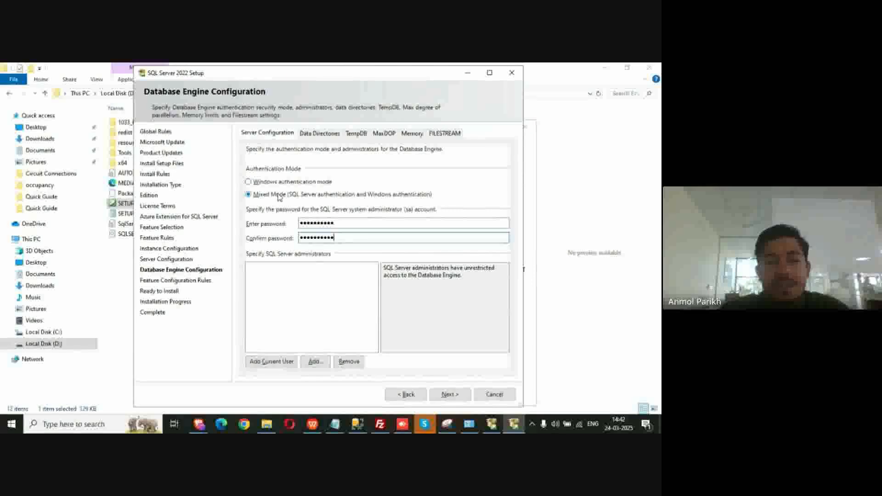
Attempt to continue, dismiss the missing-administrator error, and review the Data Directories through FILESTREAM tabs
left_click(448, 394)
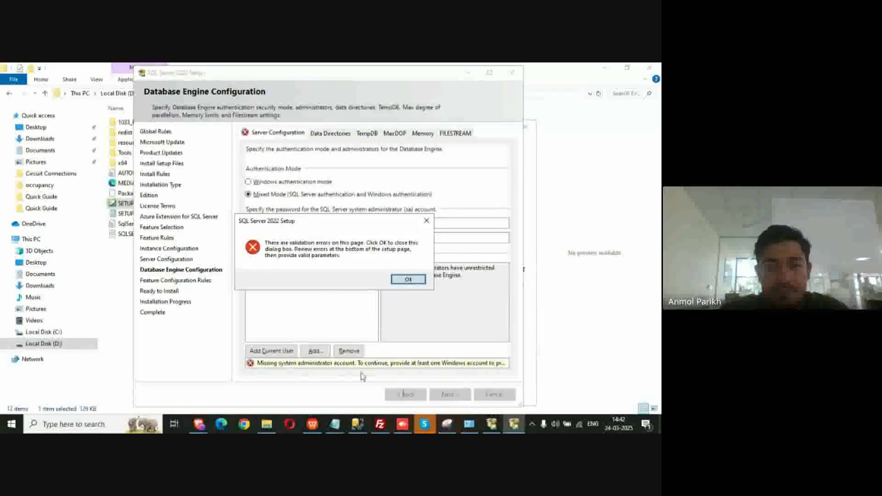
left_click(408, 279)
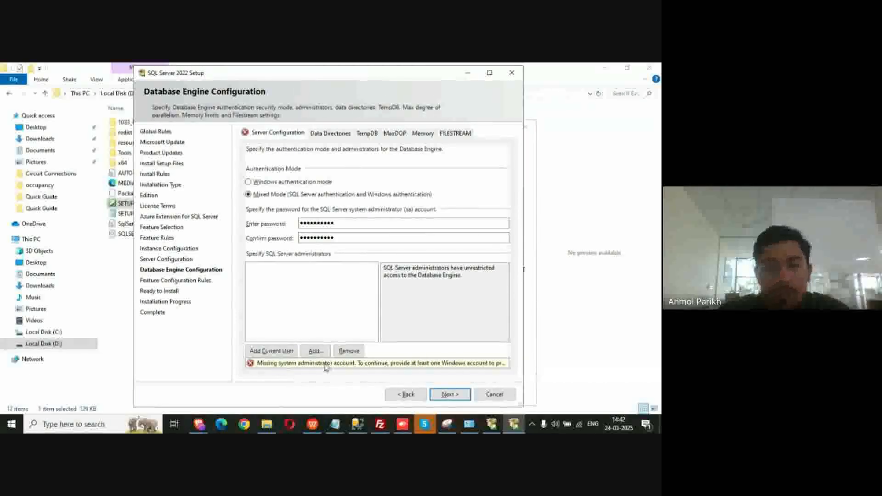
left_click(341, 136)
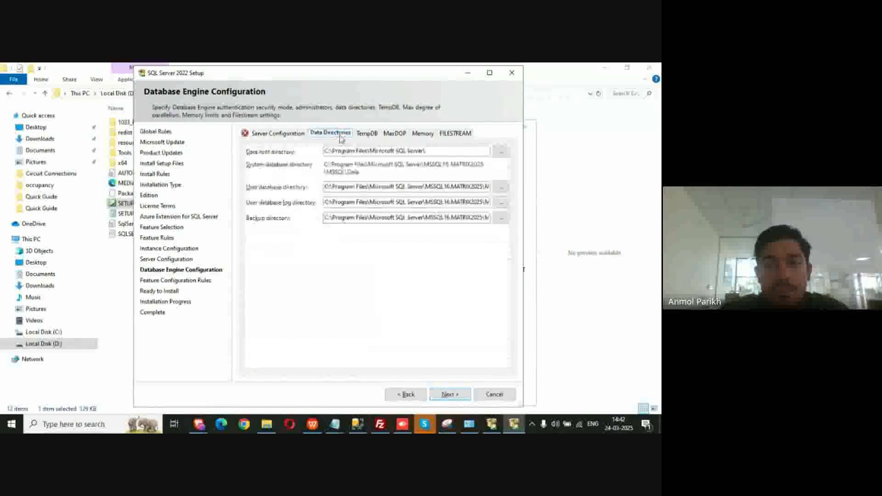
left_click(367, 134)
left_click(392, 136)
left_click(423, 134)
left_click(456, 133)
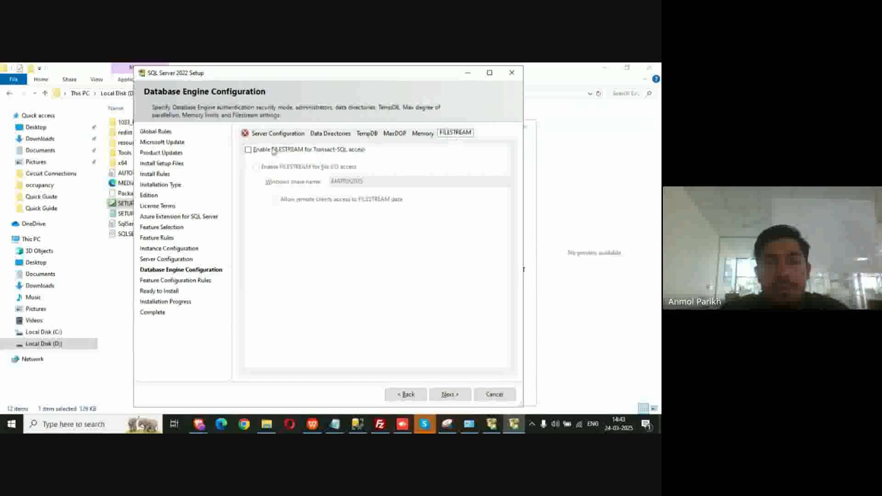
left_click(256, 135)
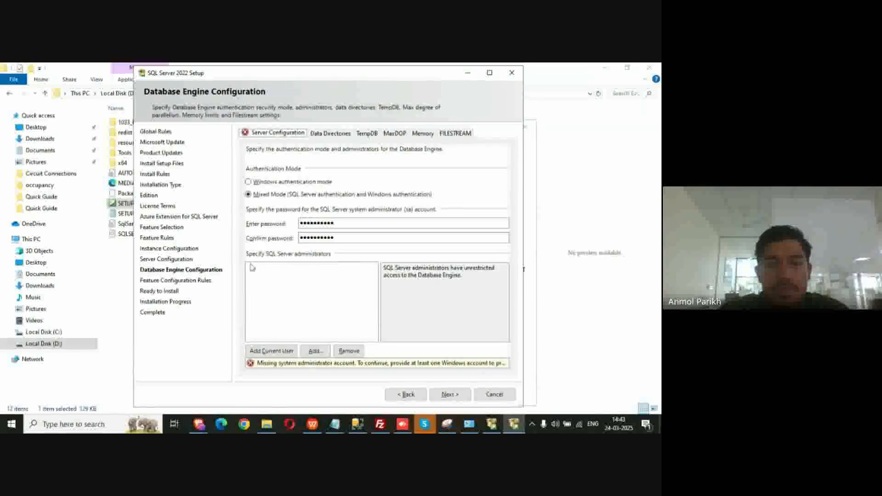
left_click(357, 227)
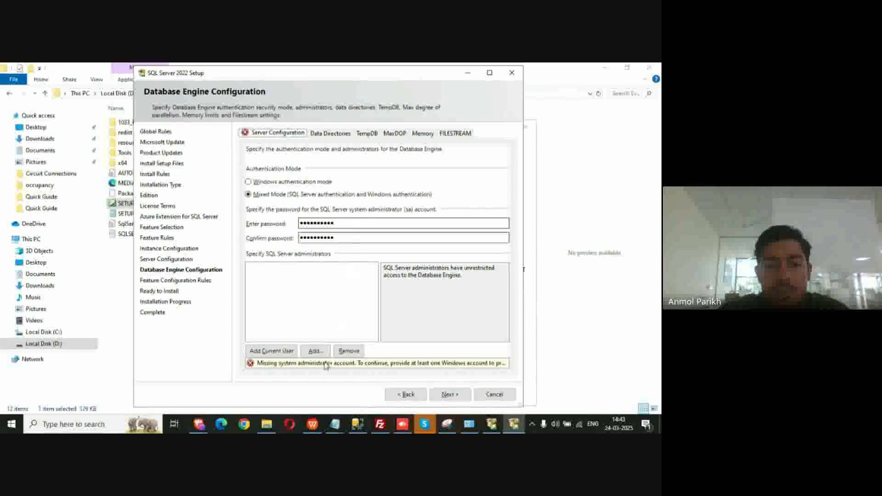
Try adding 'sa' as a SQL Server administrator; credentials fail and the name isn't found
left_click(316, 352)
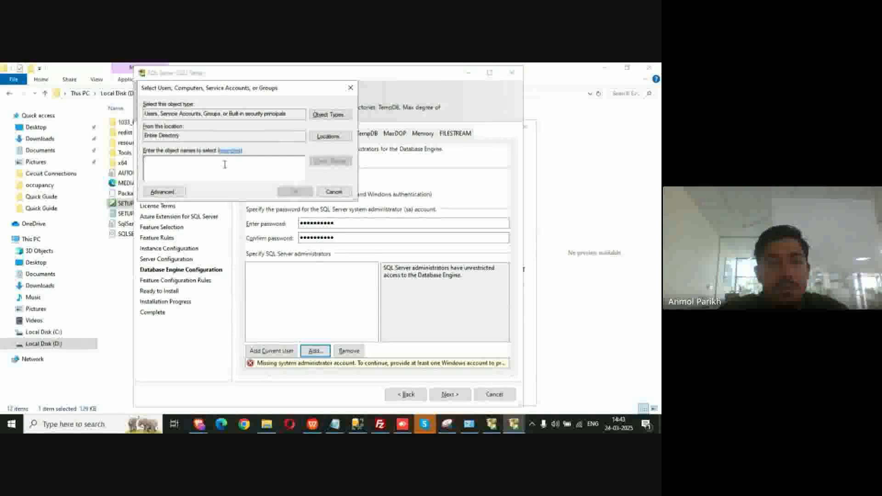
type("sa")
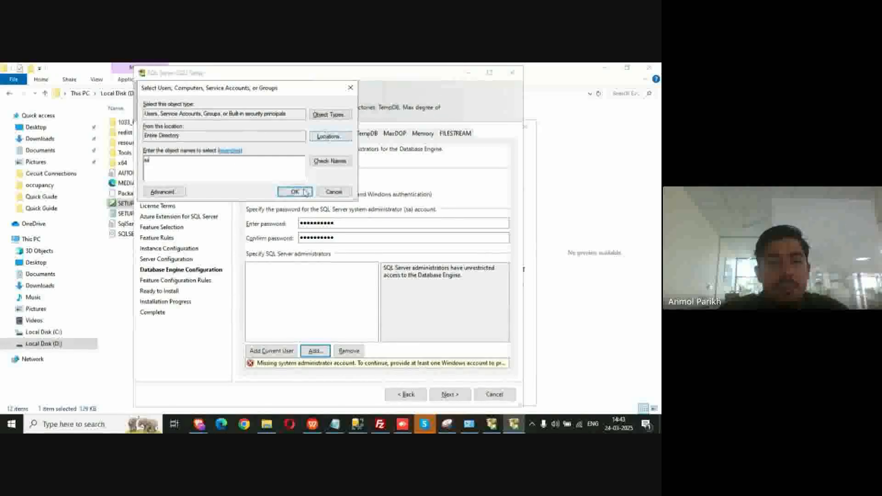
left_click(305, 192)
type(".\\use")
key("Return")
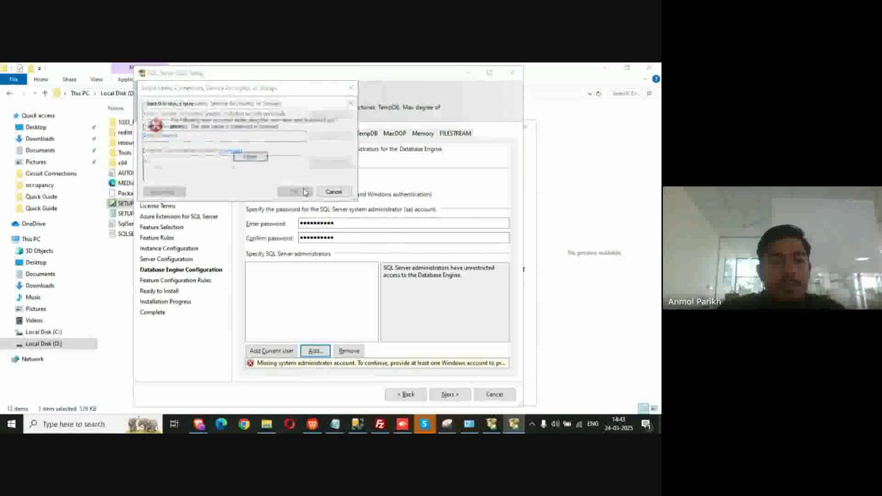
left_click(252, 158)
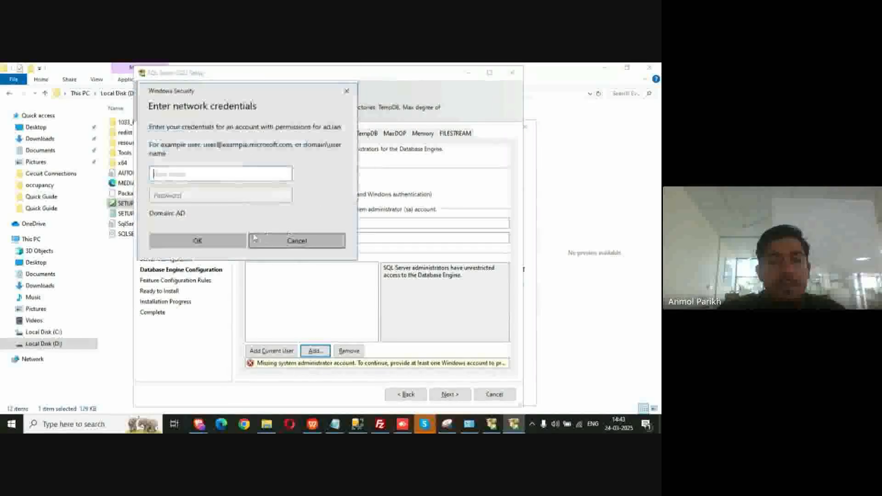
left_click(347, 91)
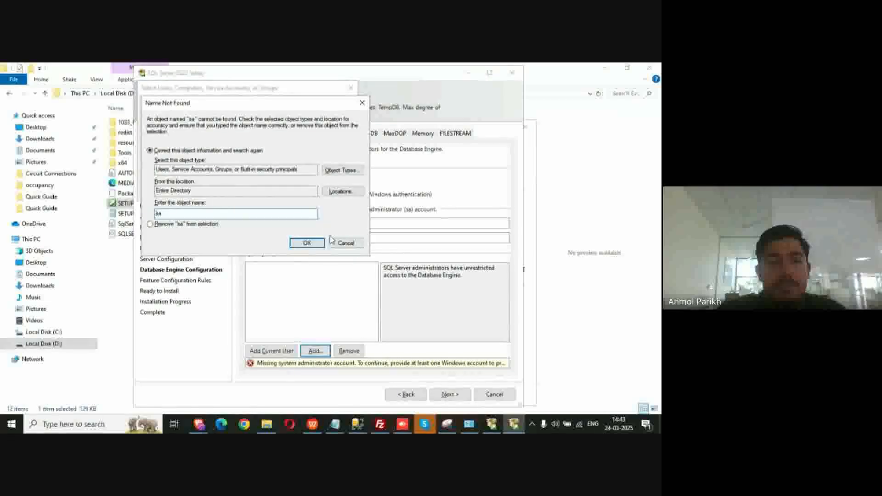
left_click(335, 242)
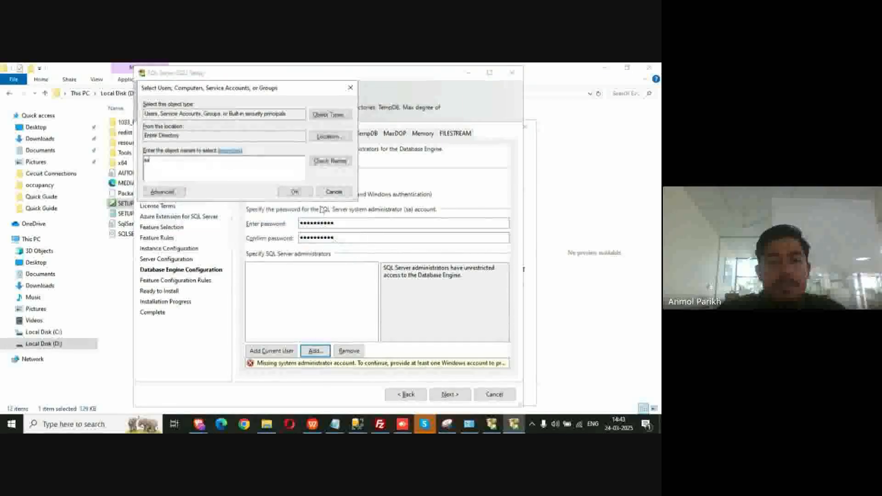
Try adding the Everyone group instead; the lookup fails again
key("BackSpace")
key("BackSpace")
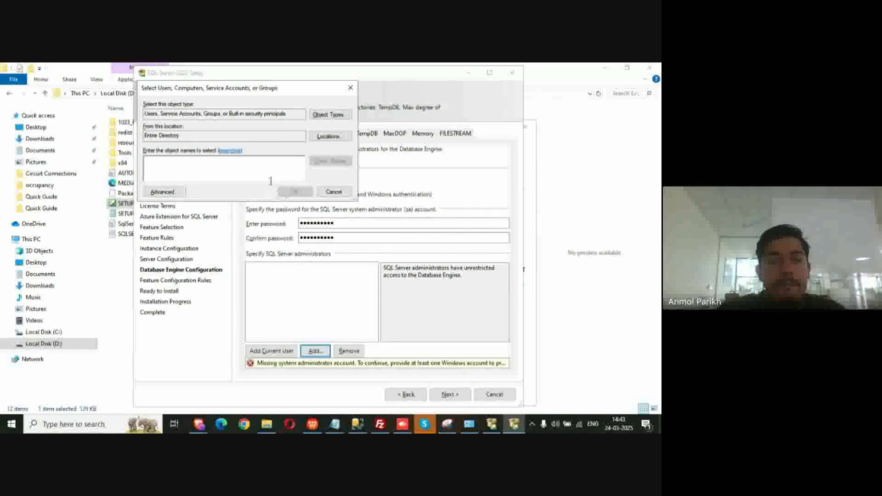
type("evelyone")
key("Return")
type(".\\us")
key("Return")
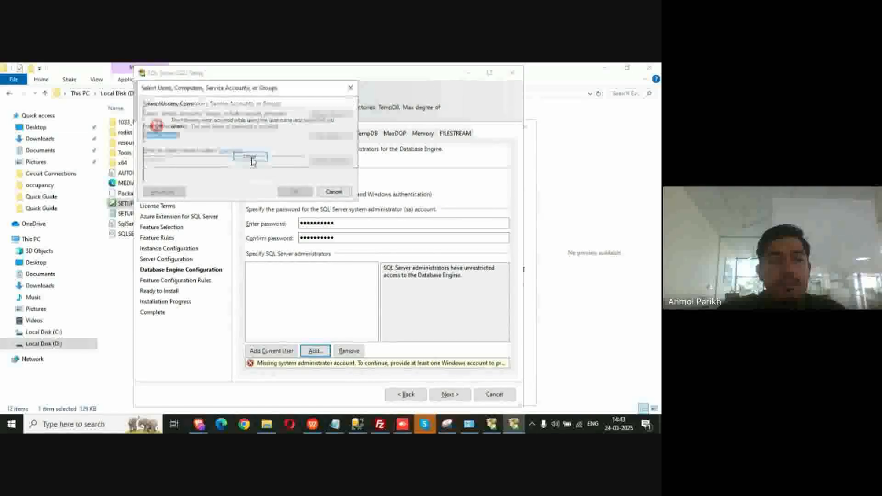
left_click(252, 158)
left_click(318, 237)
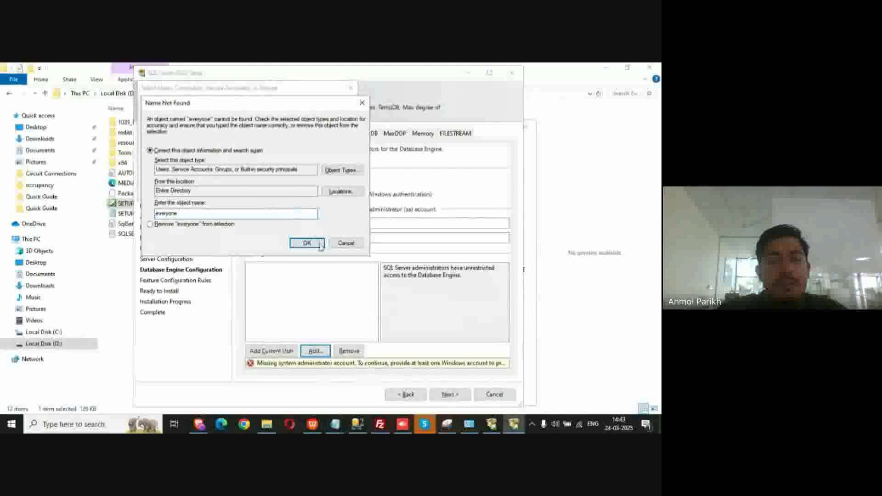
left_click(340, 243)
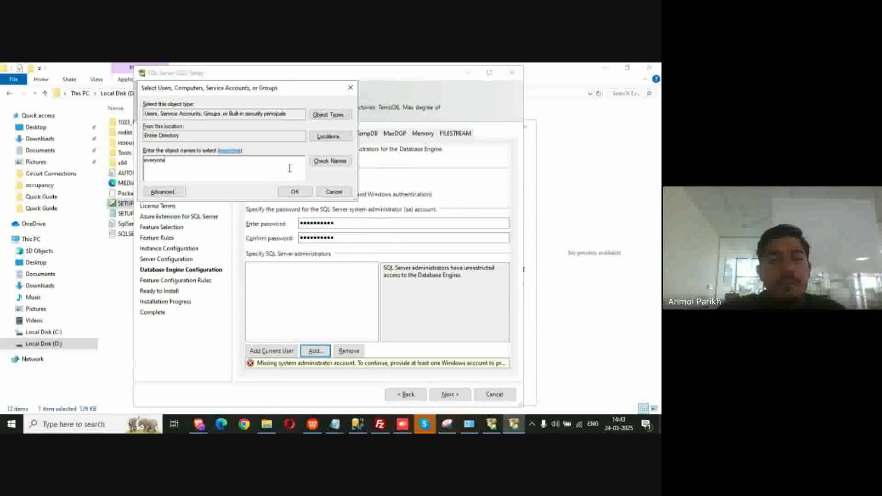
Try the name 'user', fail the lookup, and cancel the Select Users dialog
key("BackSpace")
key("BackSpace")
key("BackSpace")
key("BackSpace")
key("BackSpace")
key("BackSpace")
key("BackSpace")
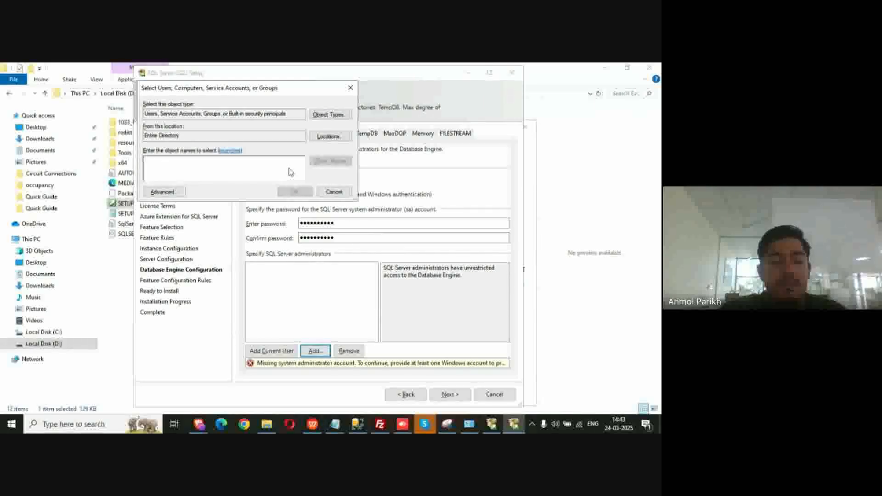
type("user")
key("Return")
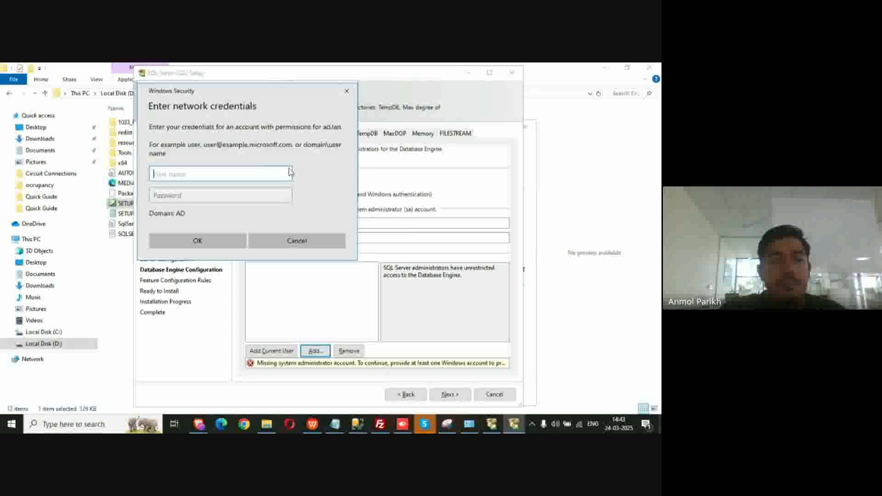
type("j\\user")
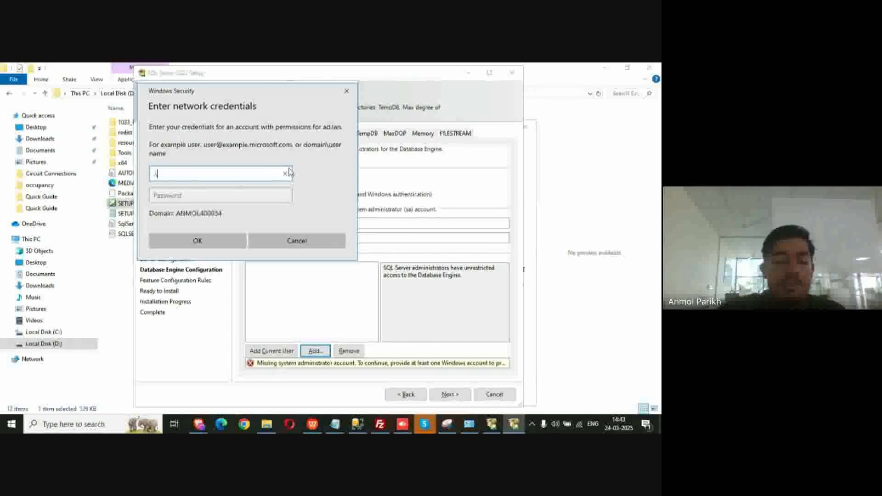
key("Return")
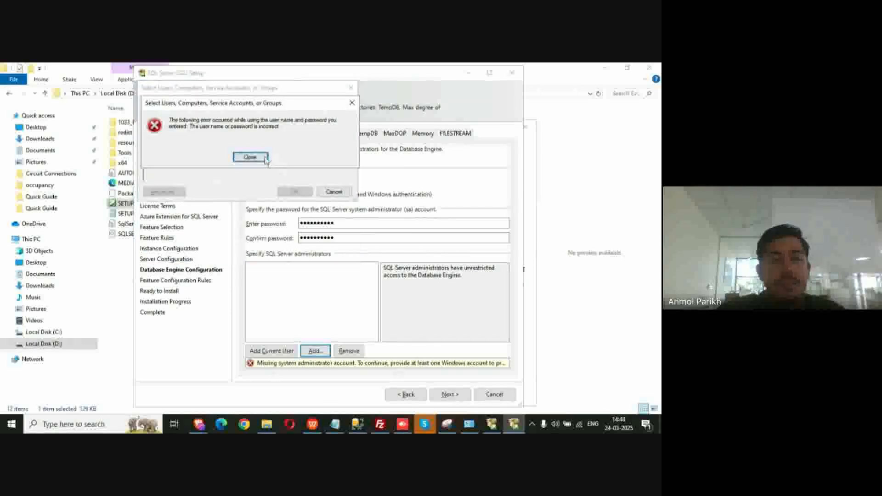
left_click(255, 157)
left_click(301, 240)
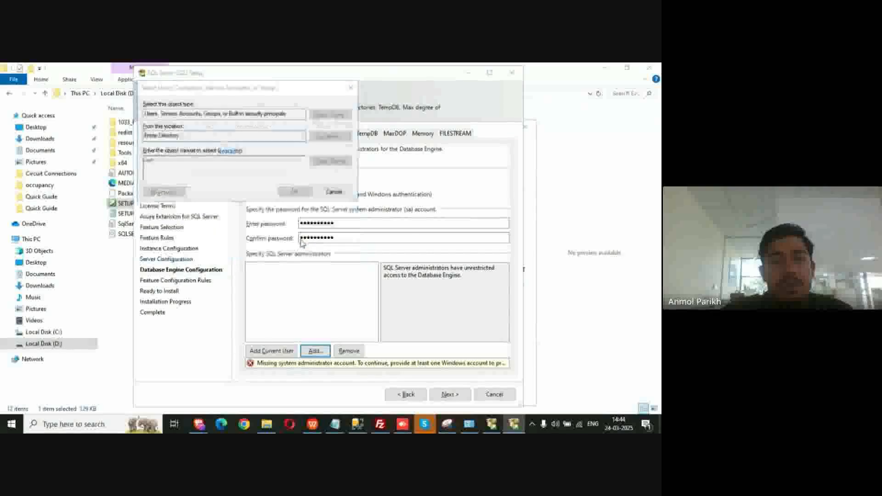
left_click(346, 243)
left_click(333, 193)
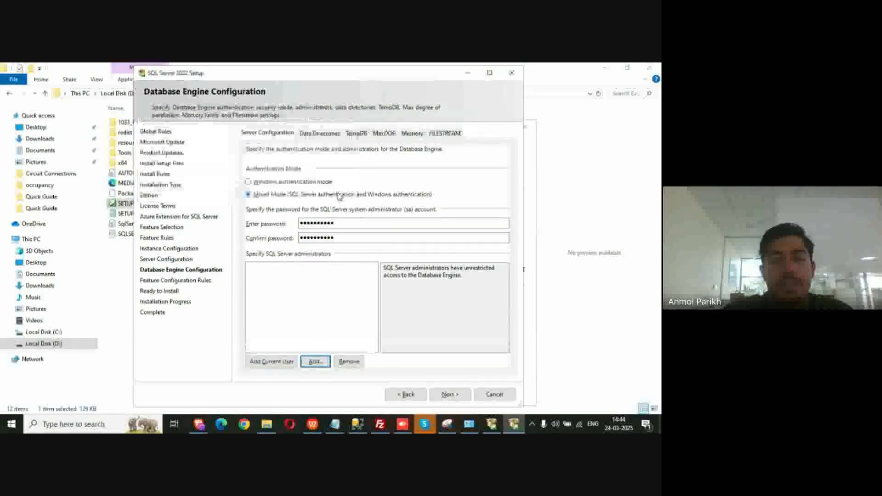
Add the current Windows user as SQL Server administrator and proceed to Feature Configuration Rules
left_click(270, 362)
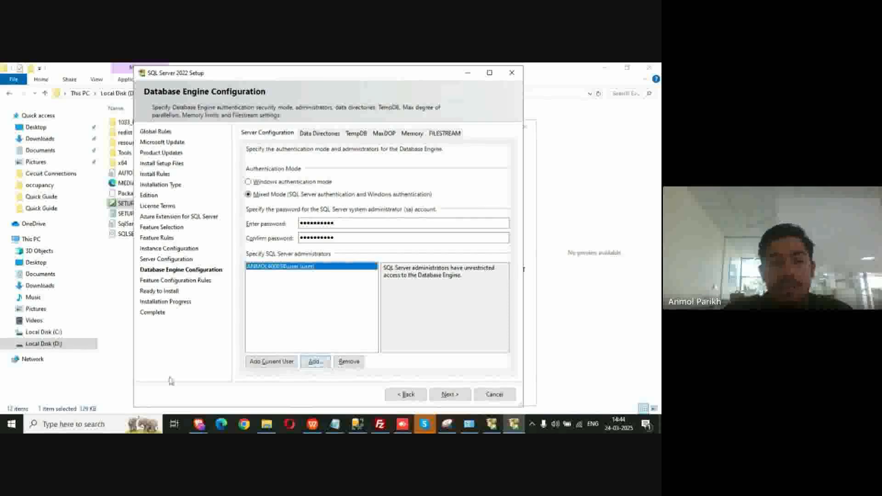
left_click(13, 427)
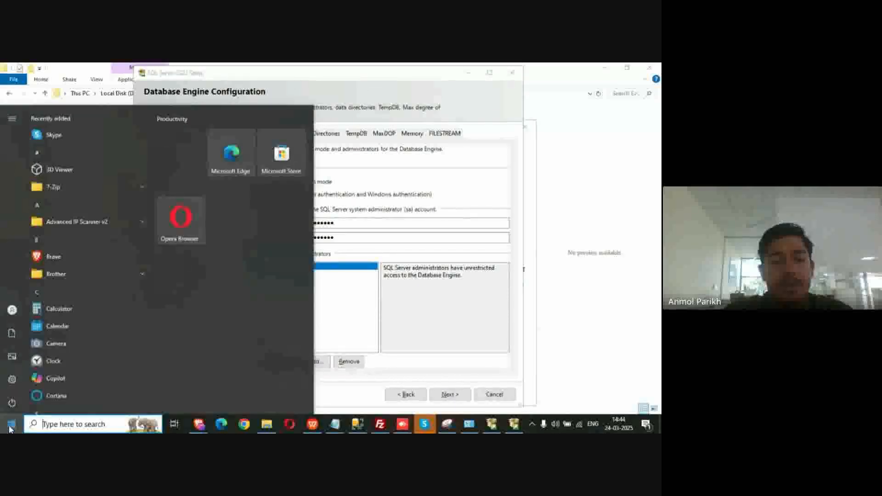
mouse_move(19, 313)
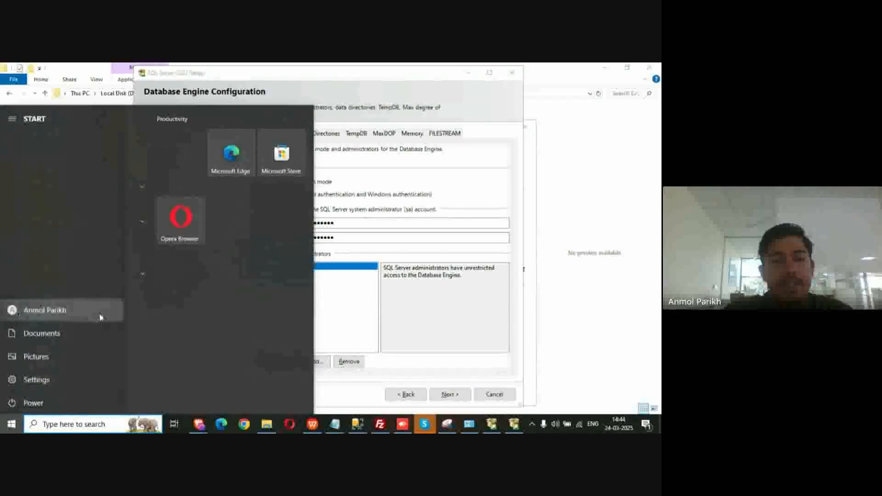
left_click(12, 425)
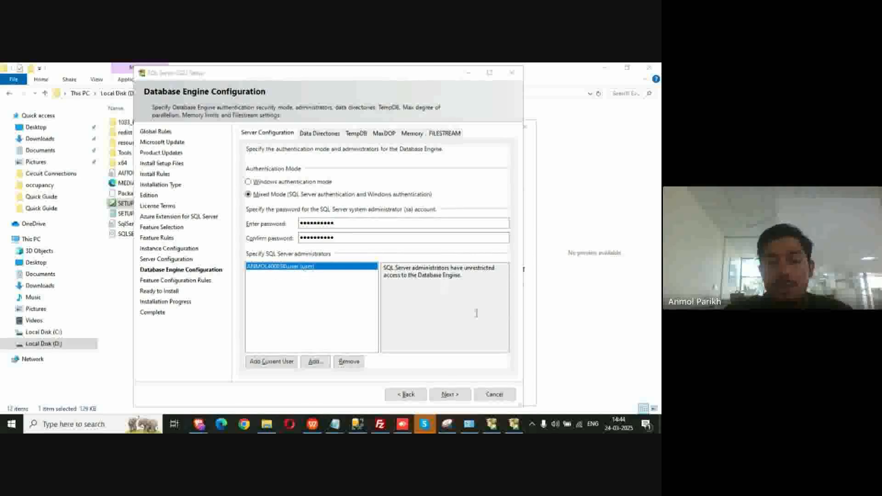
left_click(457, 395)
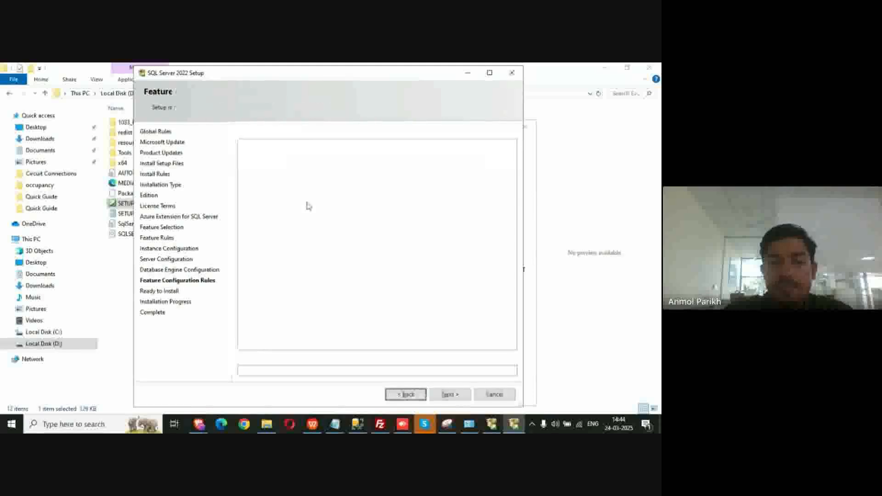
Scroll through the Ready to Install summary for instance MATRIX2025
scroll(383, 208, "down", 15)
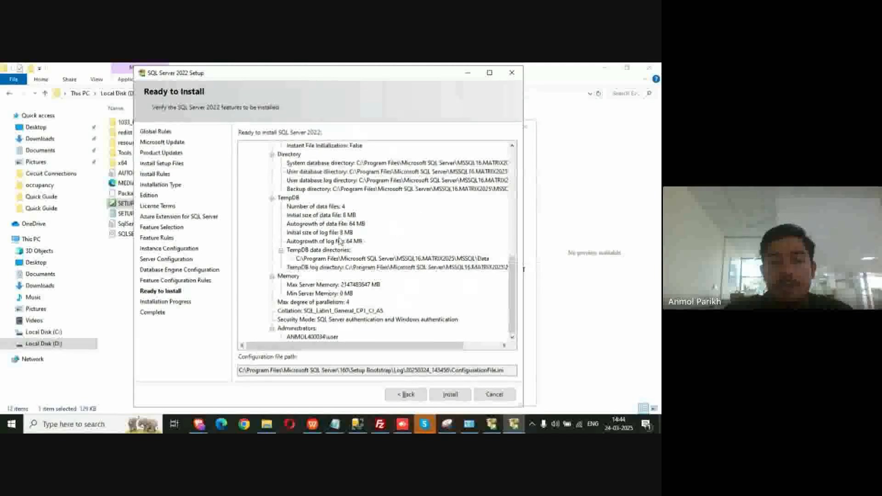
scroll(373, 205, "up", 15)
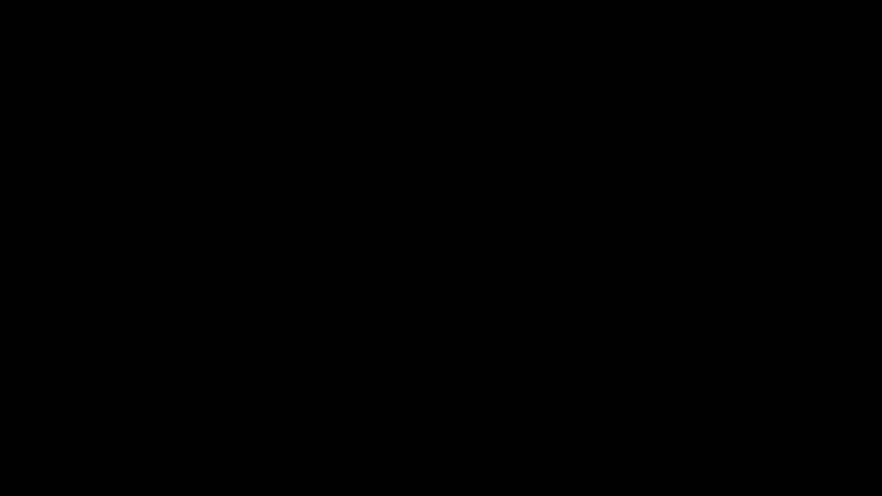
Restore File Explorer, browse to D:\V20R8.2\OnPremise_V20R8.2 and launch COSECInstaller
left_click(270, 425)
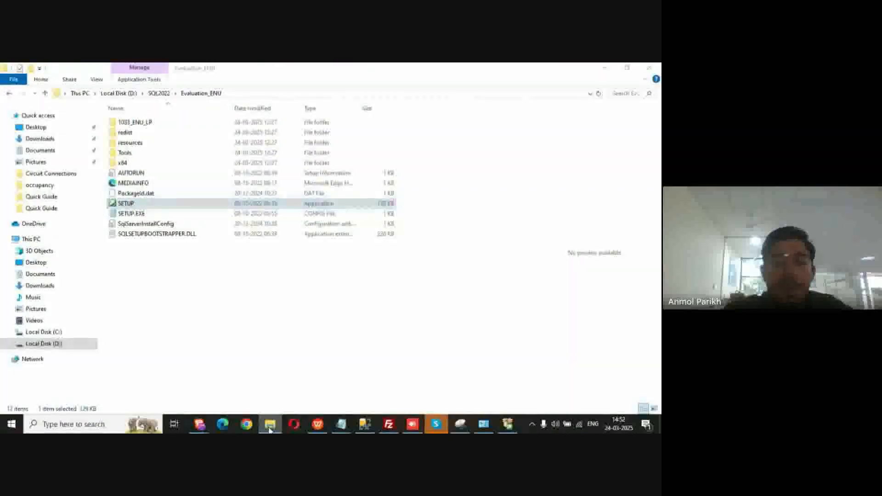
left_click(270, 425)
left_click(270, 425)
left_click(184, 328)
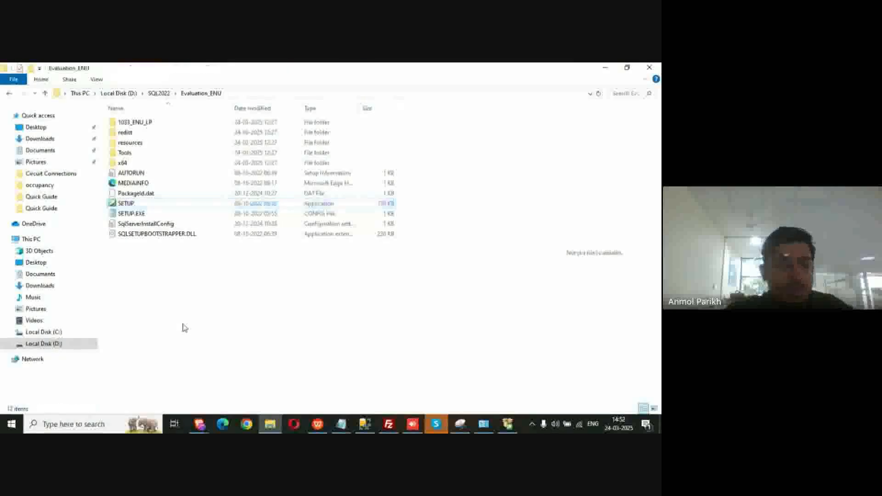
left_click(69, 347)
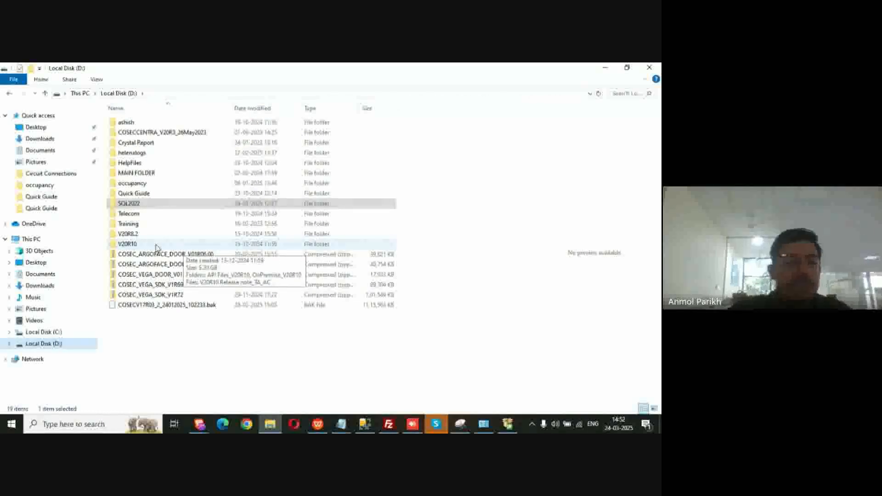
double_click(166, 234)
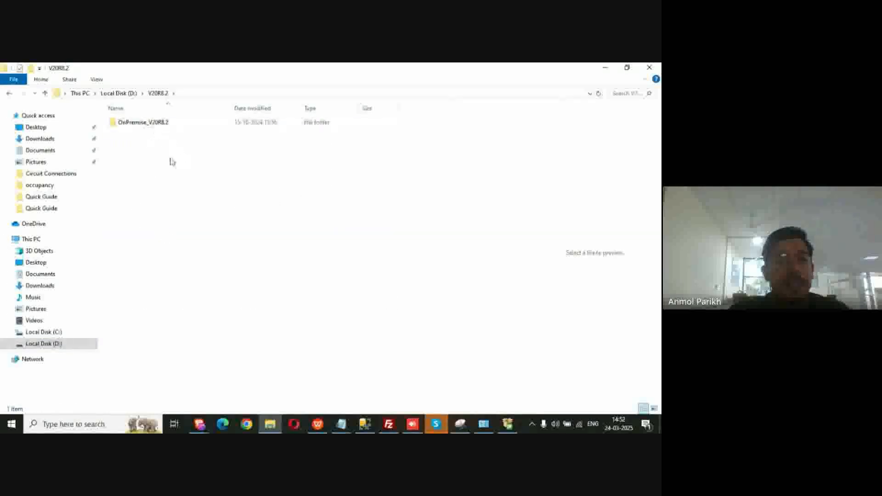
double_click(164, 123)
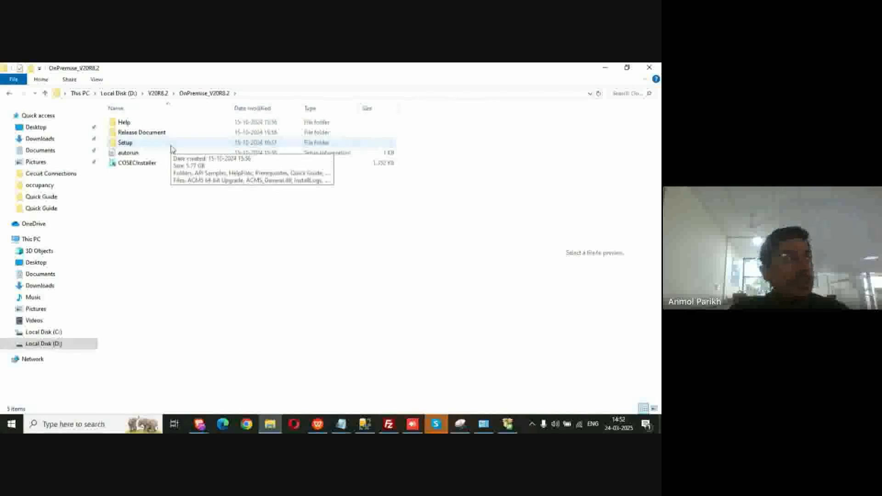
double_click(152, 166)
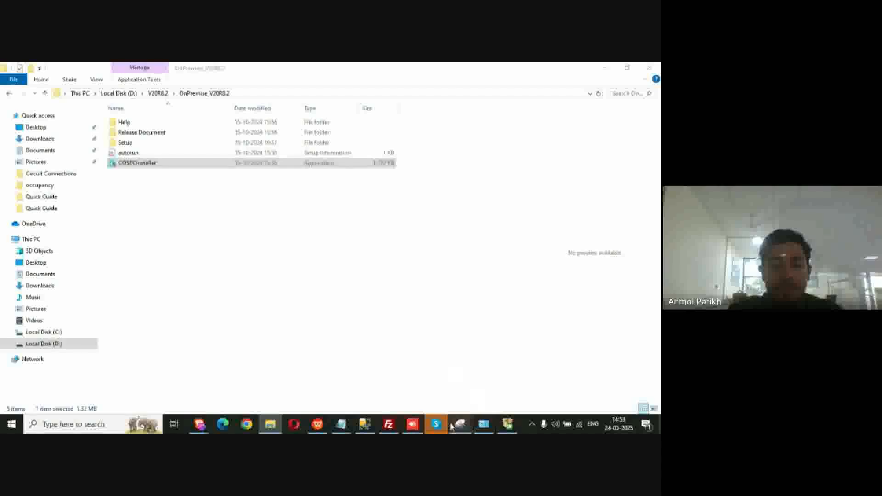
Choose Reinstall for COSEC 20.8.2 and dismiss the 'Higher version of COSEC is detected' warning
mouse_move(448, 423)
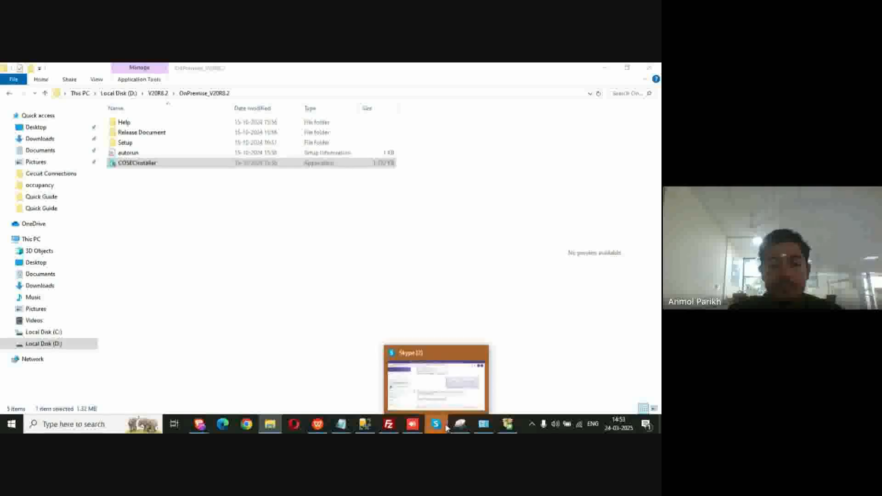
mouse_move(508, 423)
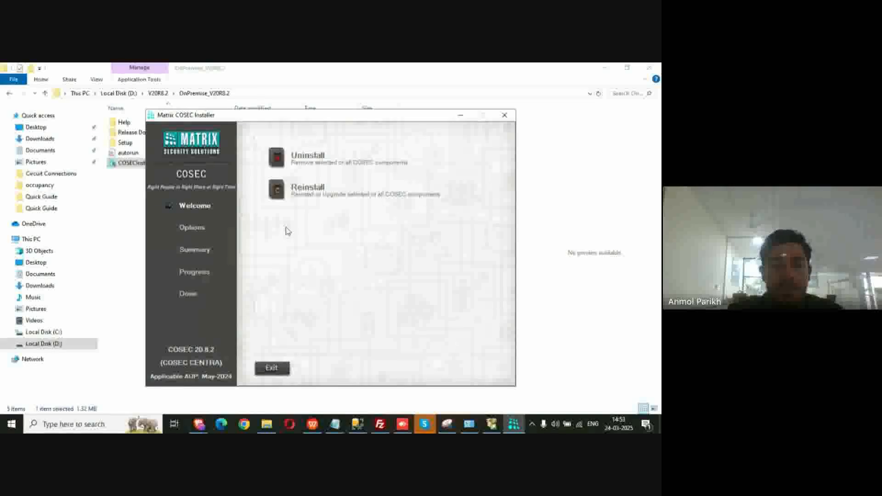
mouse_move(339, 165)
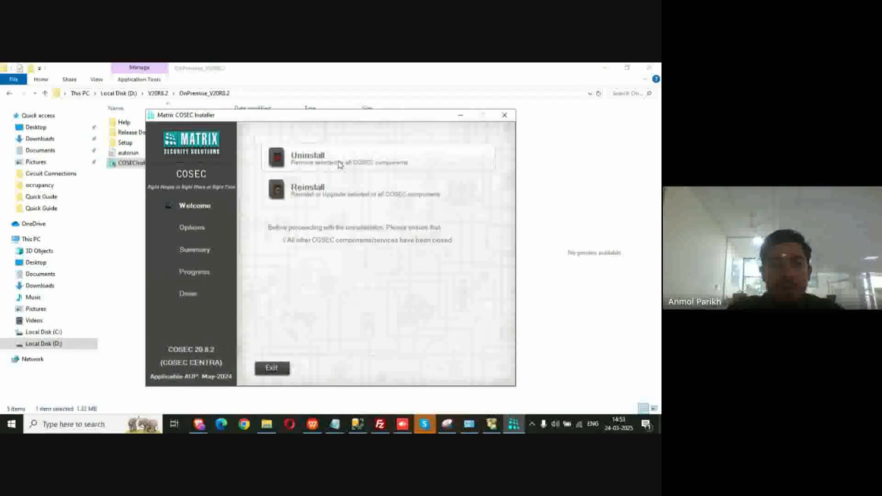
left_click(330, 192)
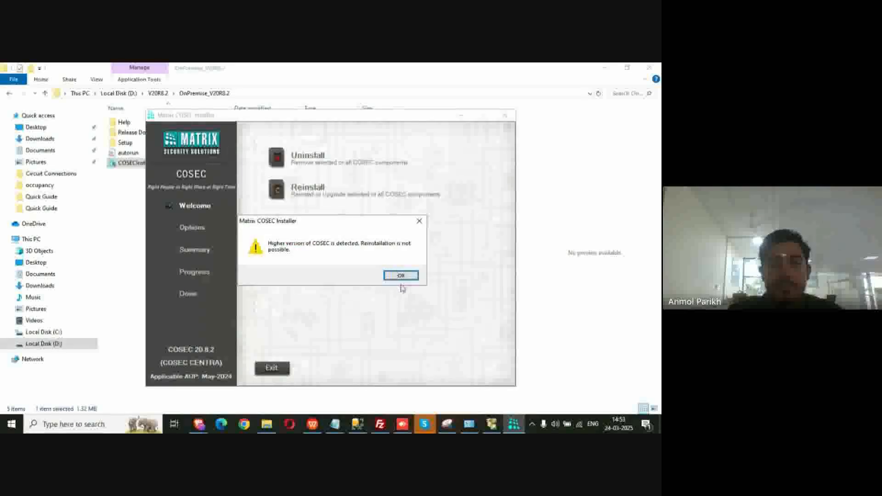
left_click(419, 221)
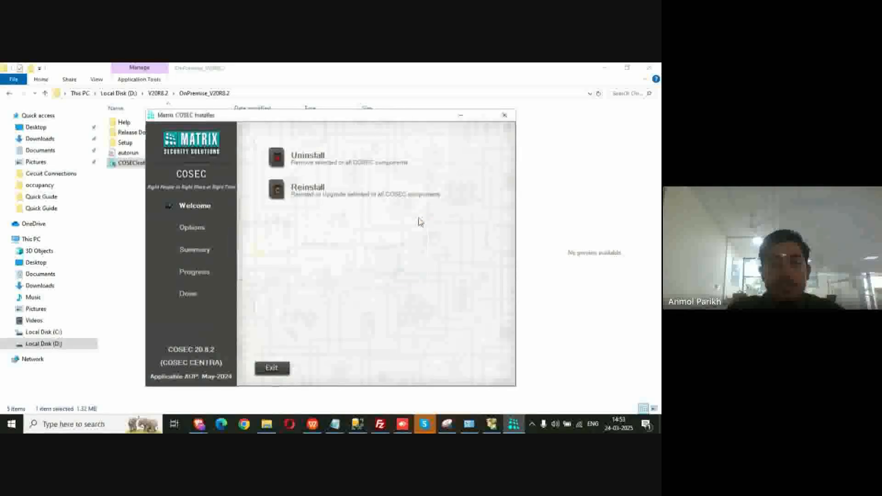
Exit the 20.8.2 installer and launch COSECInstaller from D:\V20R10\OnPremise_V20R10
left_click(504, 116)
left_click(340, 277)
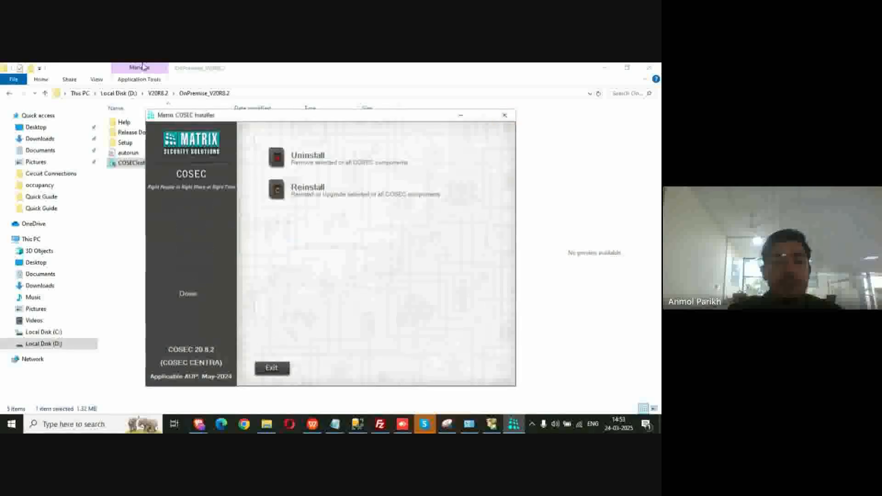
left_click(158, 93)
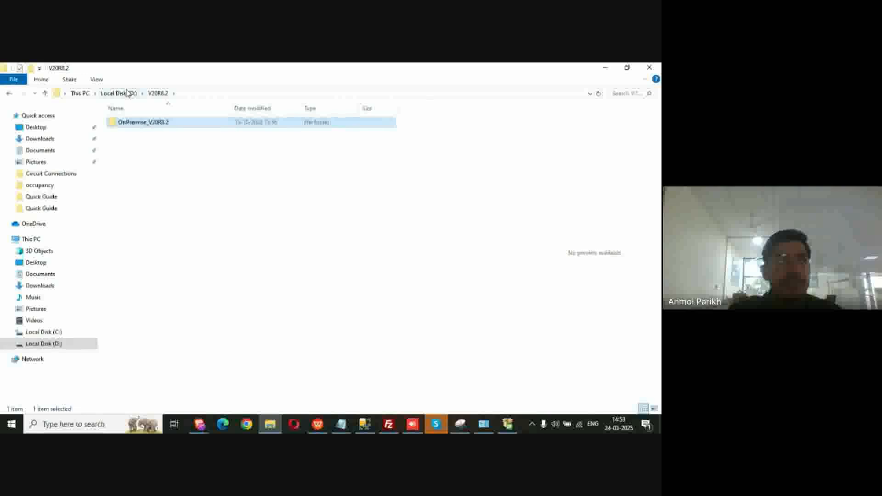
left_click(124, 93)
double_click(179, 245)
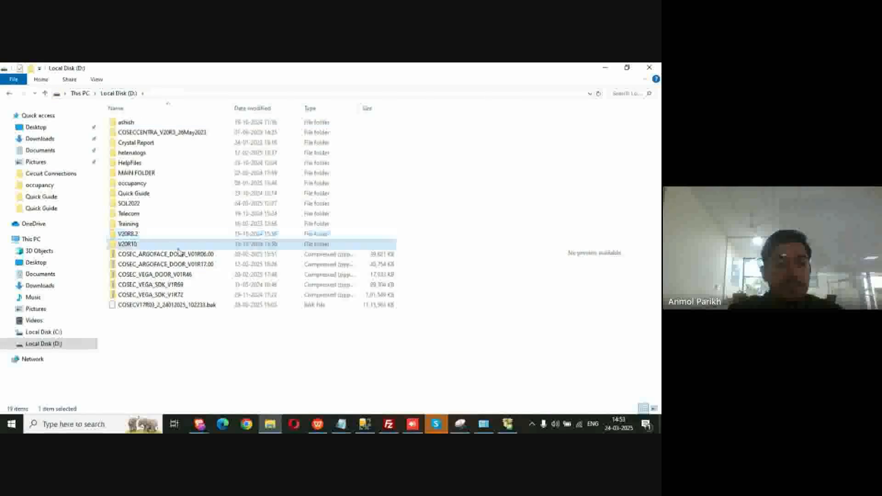
double_click(166, 133)
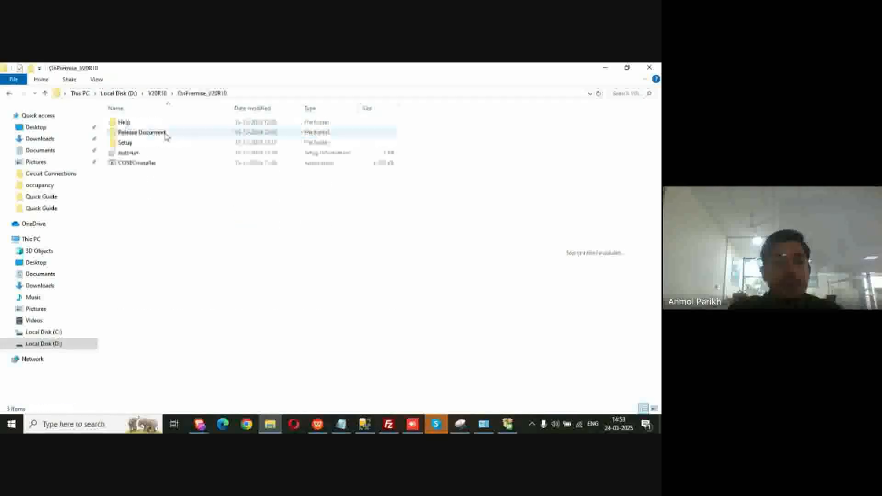
double_click(171, 168)
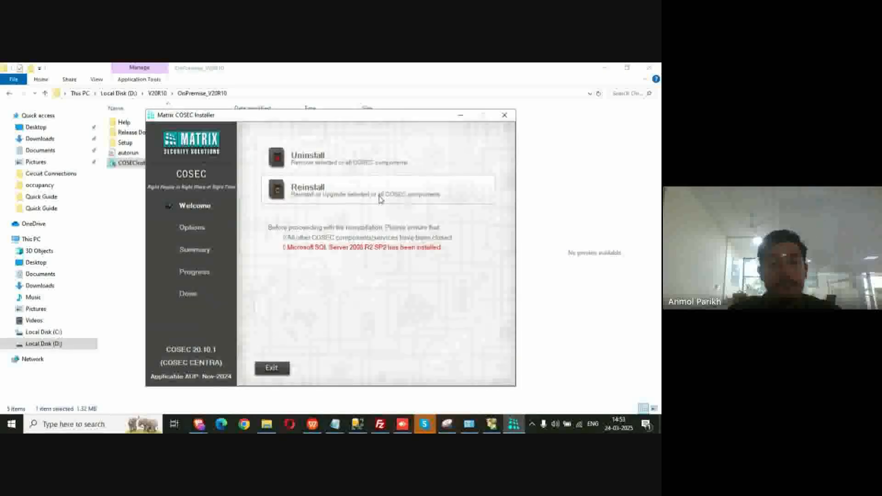
Choose Reinstall for COSEC 20.10.1 and read through the licence agreement
left_click(380, 198)
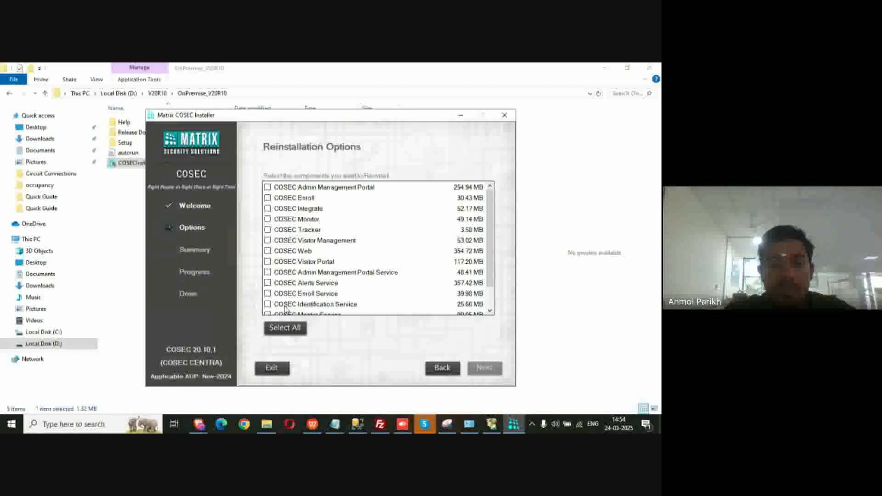
scroll(286, 309, "down", 1)
scroll(294, 234, "up", 1)
scroll(294, 234, "down", 1)
scroll(294, 233, "up", 1)
scroll(294, 233, "down", 1)
scroll(295, 233, "up", 1)
scroll(295, 233, "down", 1)
scroll(295, 234, "up", 1)
scroll(295, 234, "down", 1)
scroll(294, 233, "up", 1)
scroll(294, 234, "down", 1)
scroll(295, 234, "up", 1)
scroll(295, 234, "down", 1)
scroll(295, 233, "up", 1)
scroll(294, 234, "down", 1)
scroll(295, 234, "up", 1)
scroll(294, 234, "down", 1)
scroll(294, 233, "up", 1)
scroll(294, 233, "down", 1)
scroll(294, 233, "up", 1)
scroll(294, 233, "down", 1)
scroll(294, 233, "up", 1)
scroll(294, 233, "down", 1)
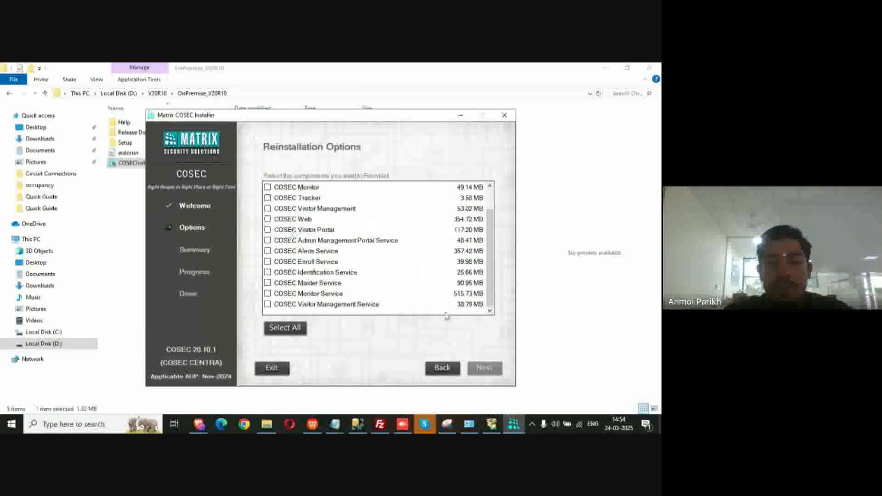
left_click(452, 368)
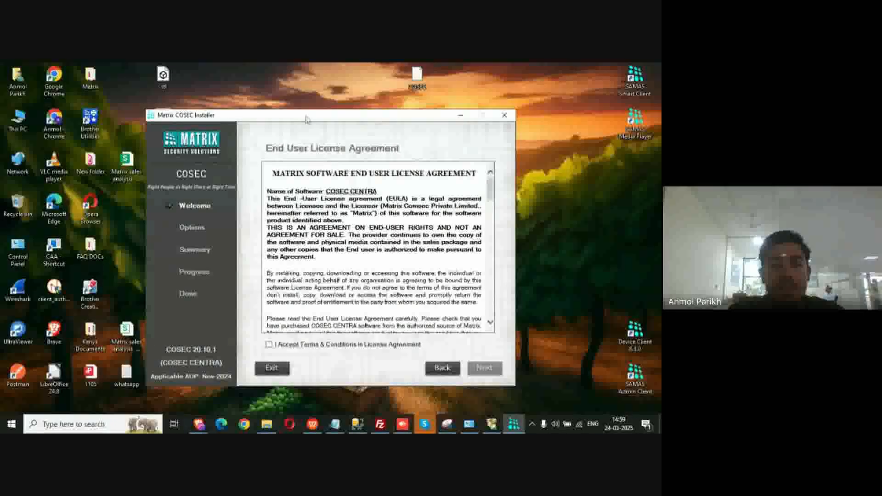
Tick 'I Accept Terms & Conditions in License Agreement' and continue to Installation Options
left_click(269, 345)
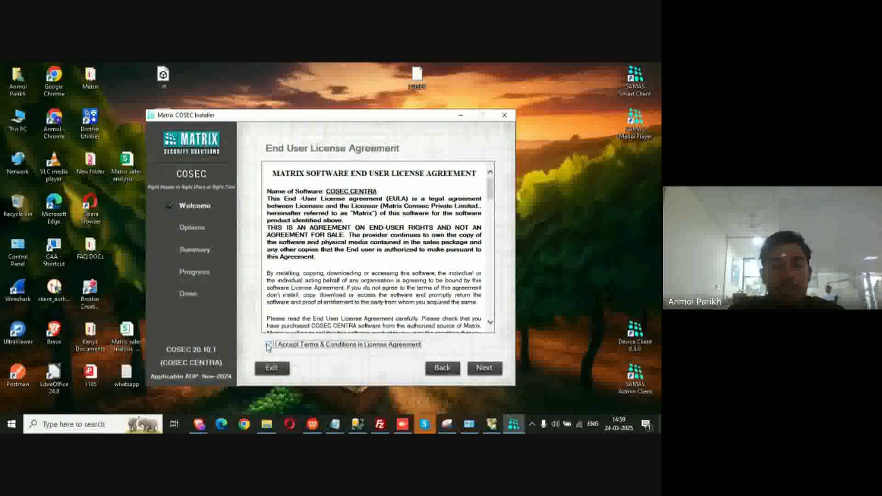
mouse_move(206, 429)
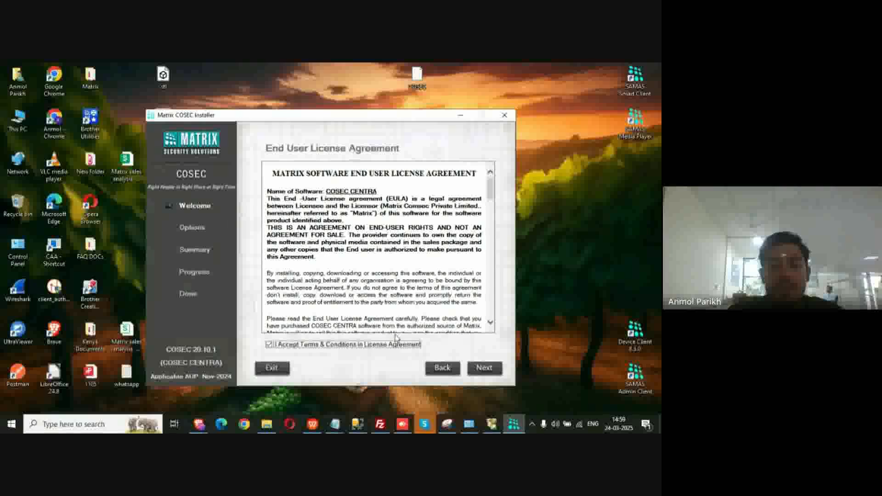
left_click(485, 370)
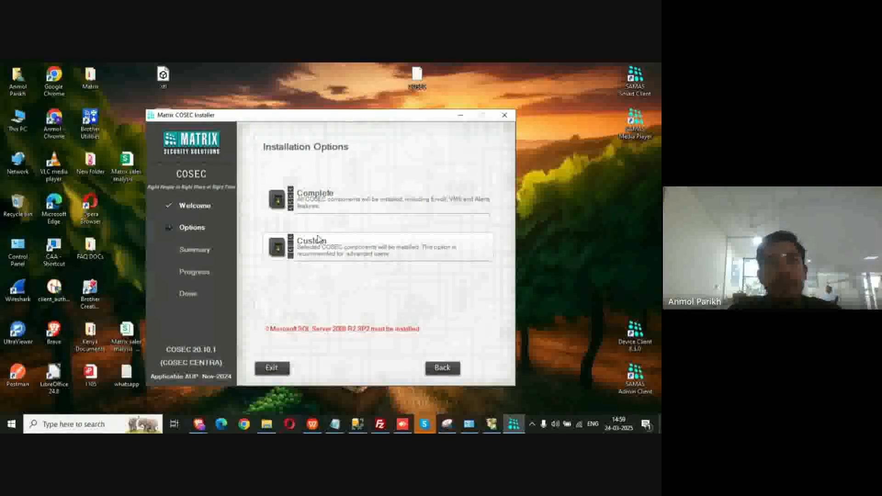
Choose Complete installation, read the database Server Address, then switch to SQL Server Management Studio
left_click(335, 211)
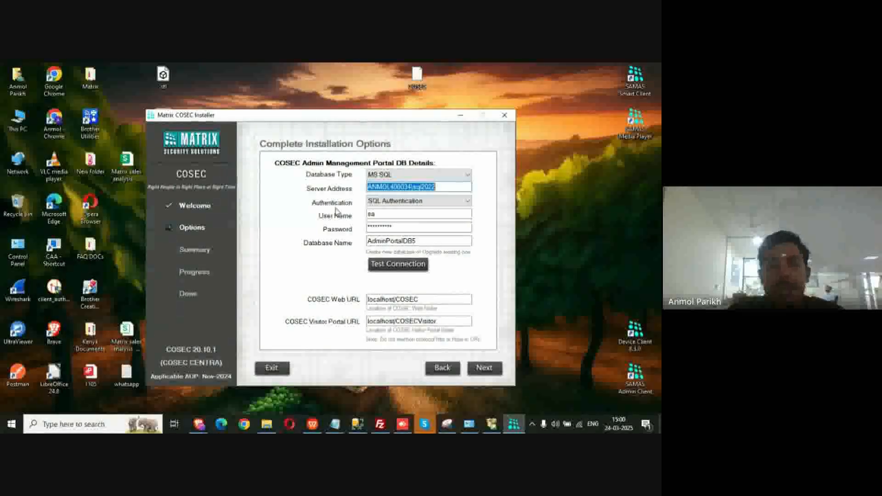
left_click(446, 189)
left_click_drag(446, 189, 362, 188)
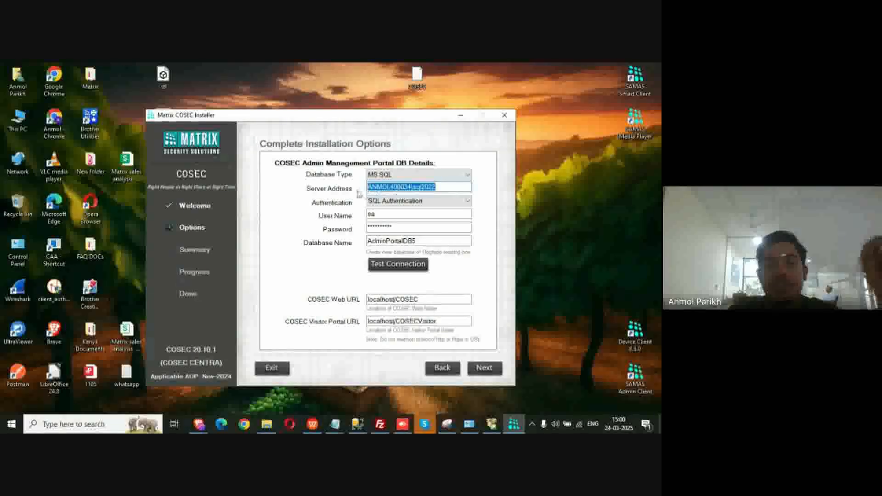
left_click(459, 188)
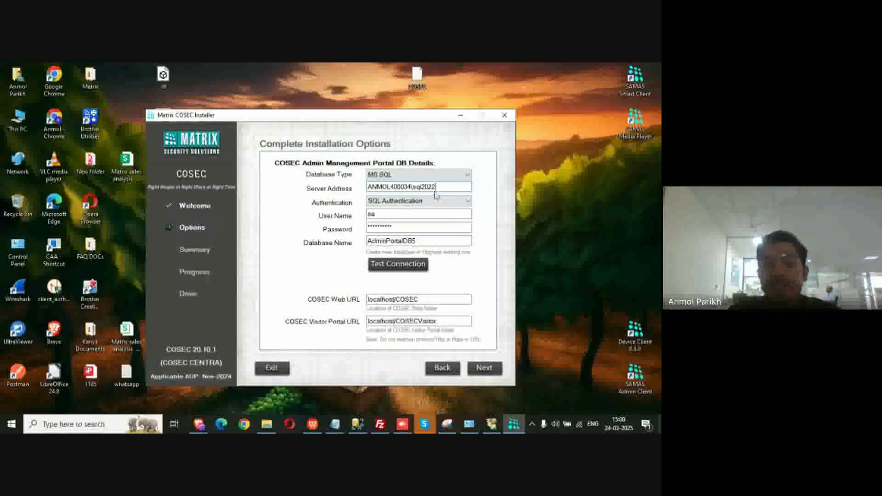
left_click(358, 425)
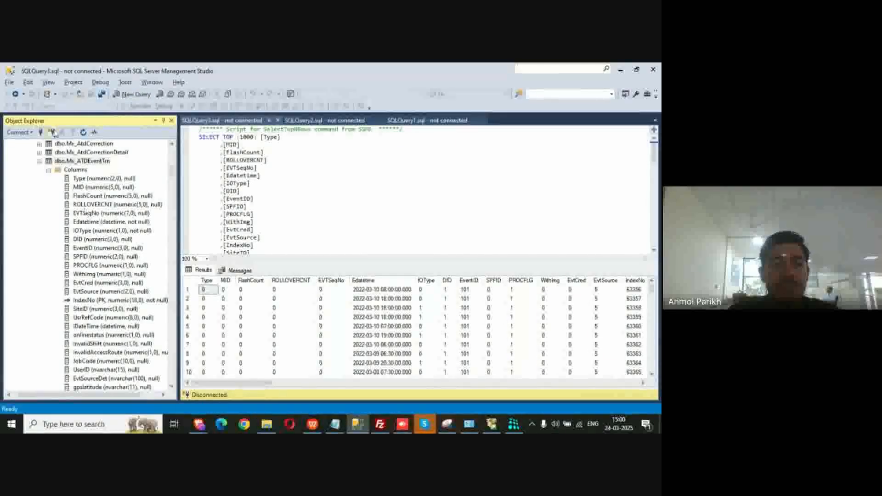
Disconnect Object Explorer, read the server instance name in the Connect dialog, cancel, and minimize SSMS
left_click(52, 132)
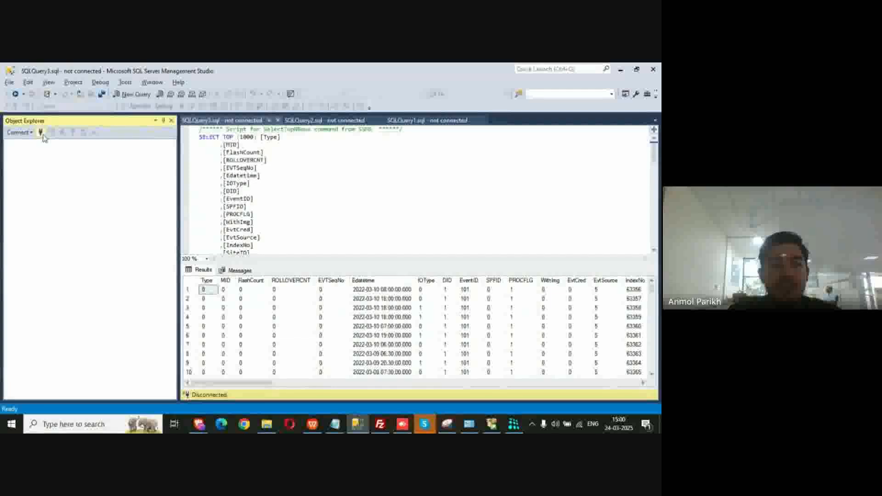
left_click(40, 133)
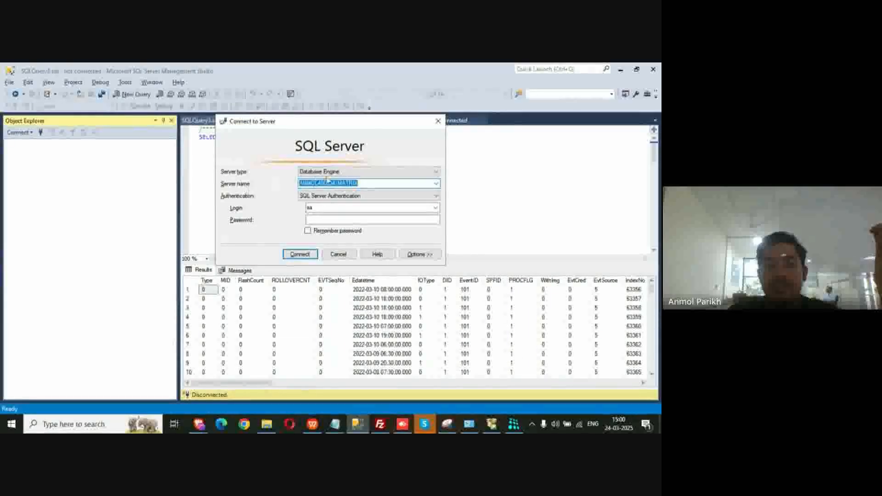
left_click_drag(370, 183, 281, 192)
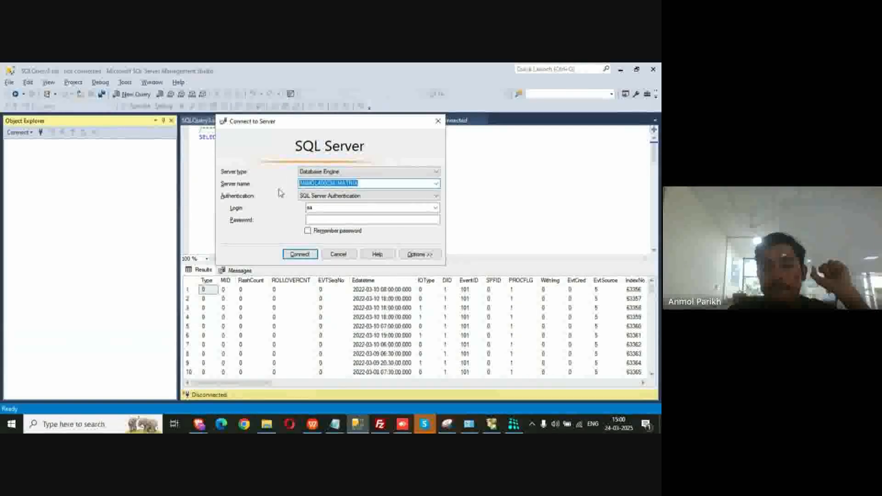
left_click(393, 181)
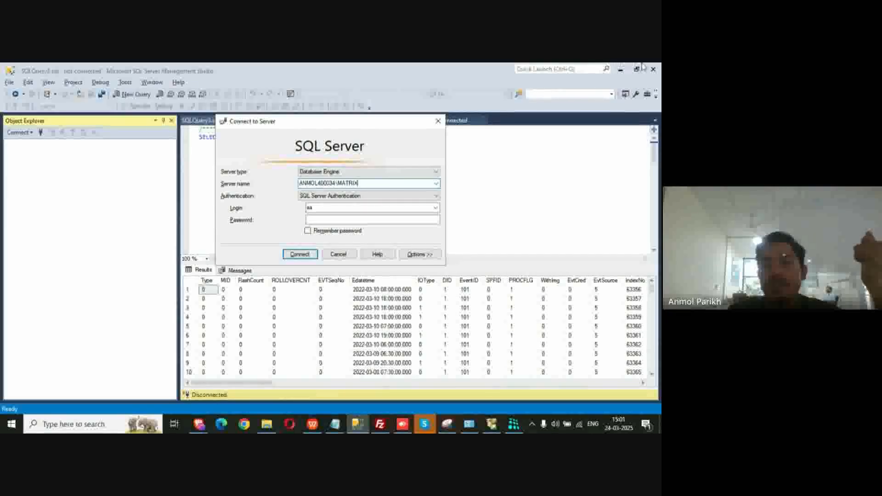
left_click(438, 121)
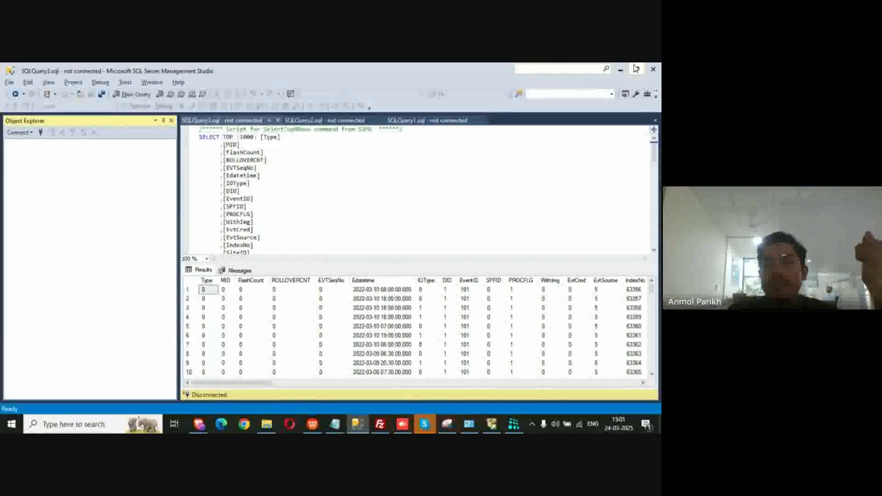
left_click(620, 69)
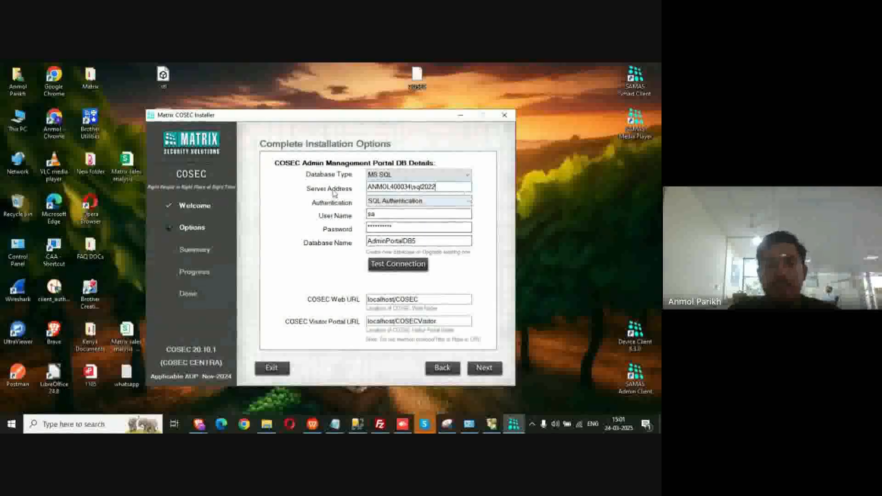
Review the database user name and password fields, keeping SQL Authentication
left_click(401, 210)
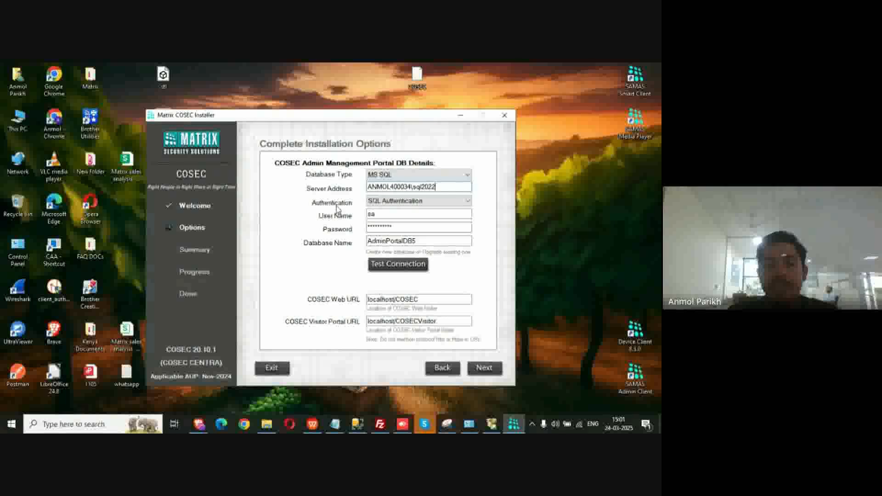
left_click(388, 201)
left_click(387, 202)
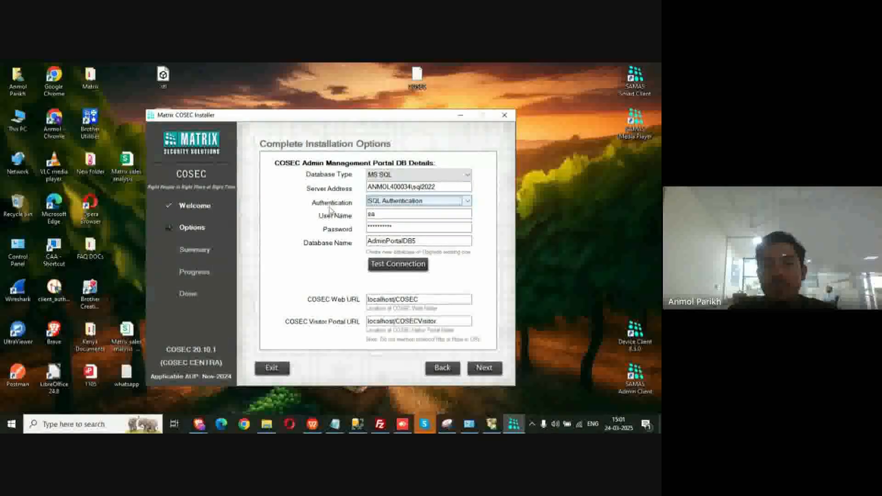
left_click(395, 212)
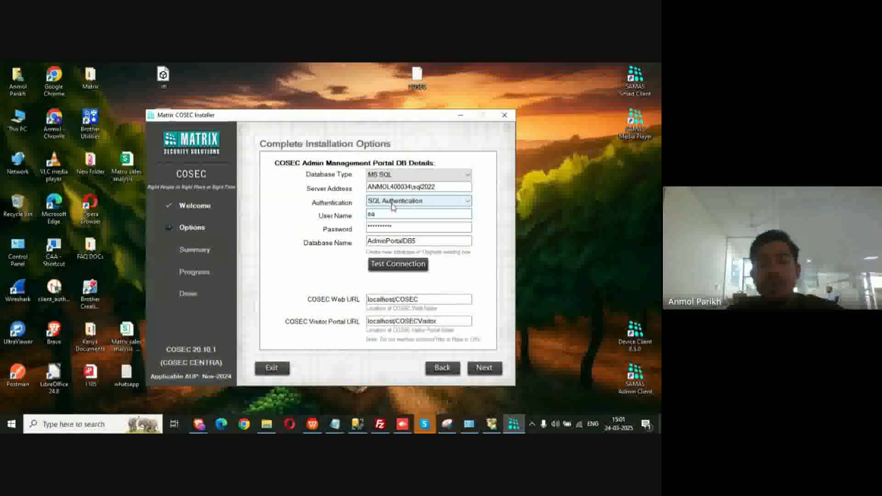
left_click(409, 228)
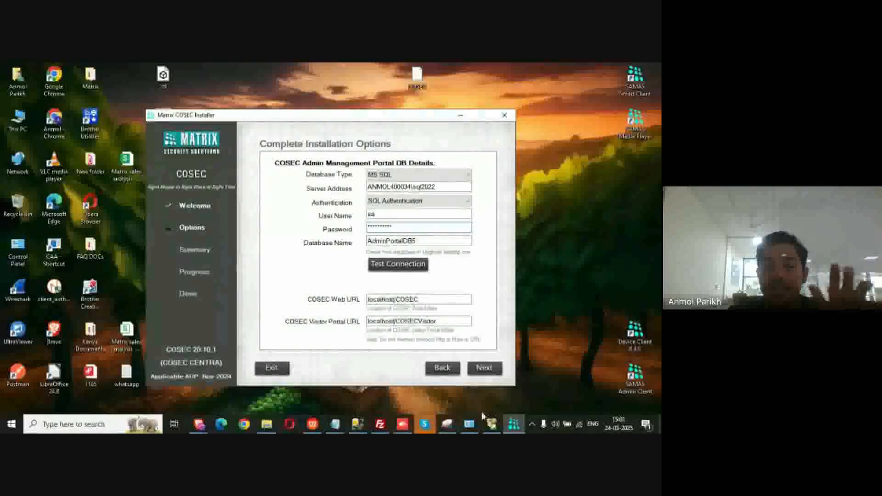
Test the connection to AdminPortalDB5 and acknowledge the Test Connection Successful message
left_click(491, 427)
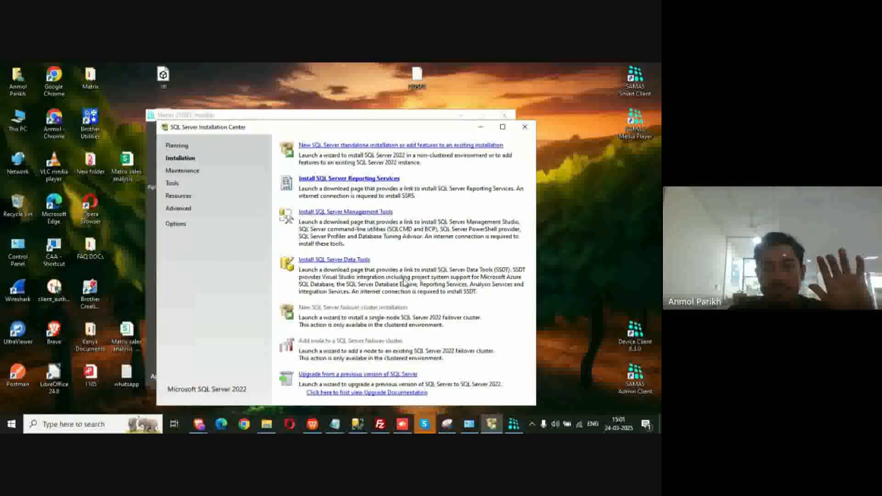
left_click(481, 128)
left_click(419, 263)
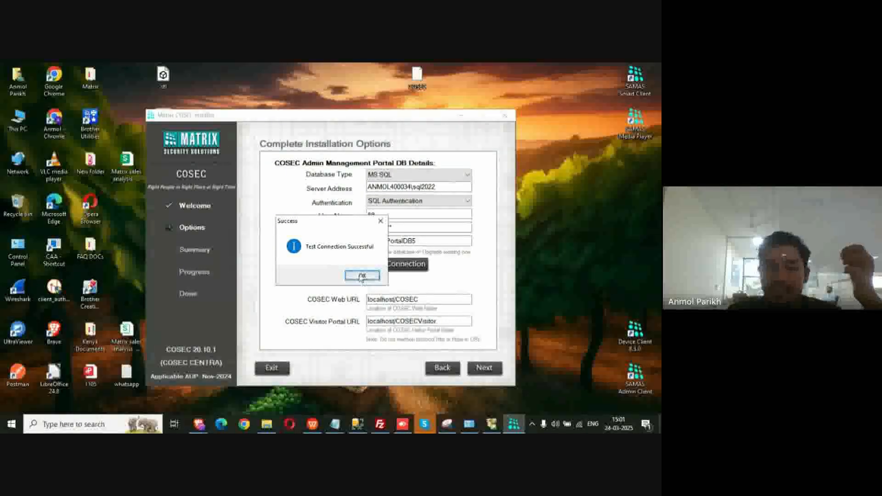
left_click(364, 276)
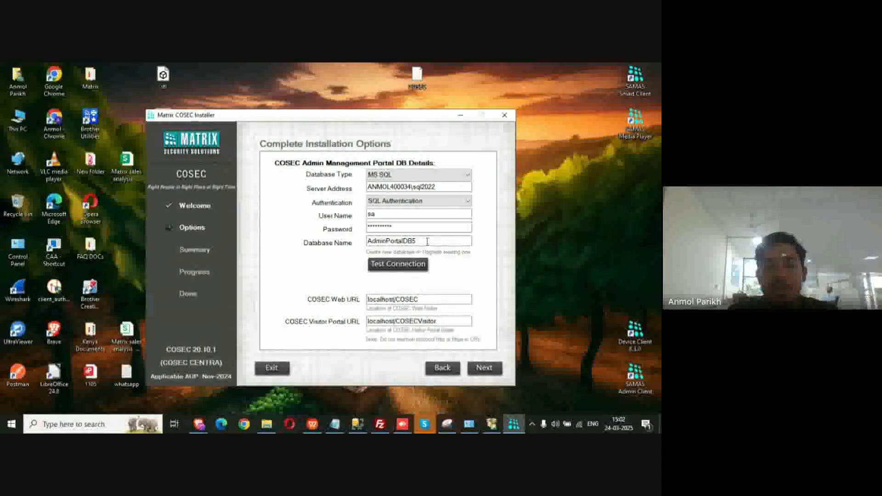
Start installing all COSEC components from the summary, then advance the presentation to the Topics slide
left_click(478, 370)
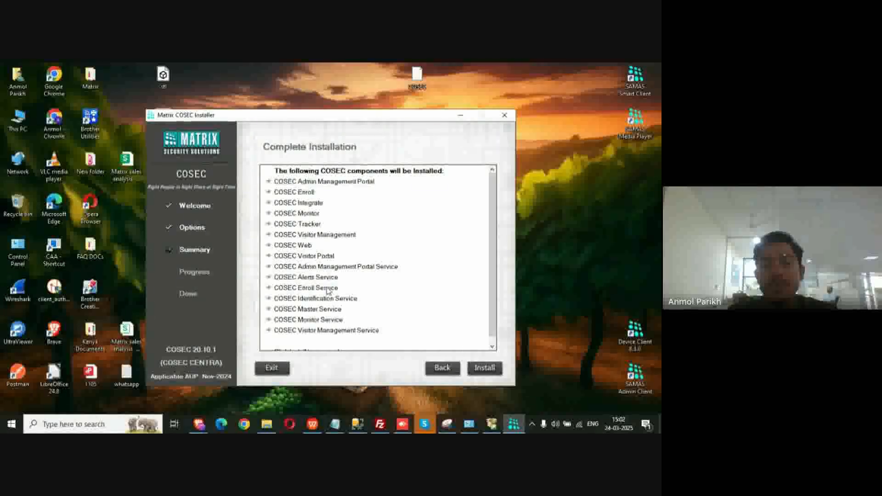
left_click(485, 368)
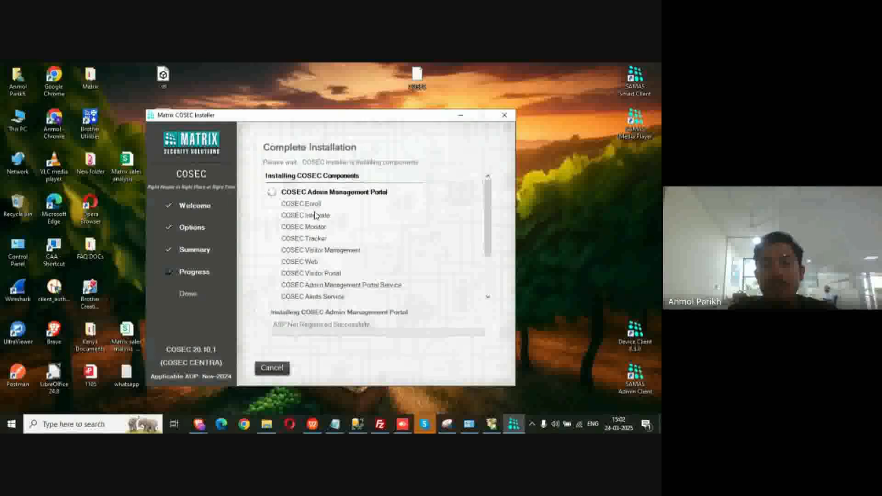
scroll(356, 277, "down", 3)
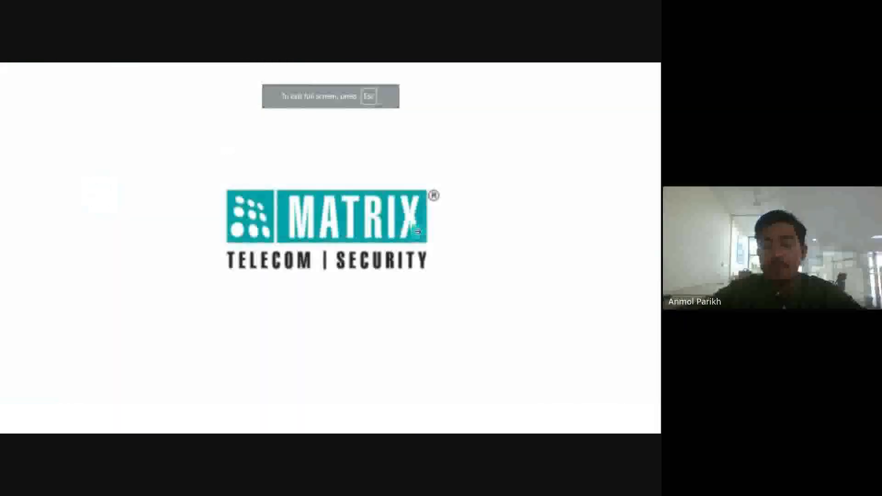
key("Right")
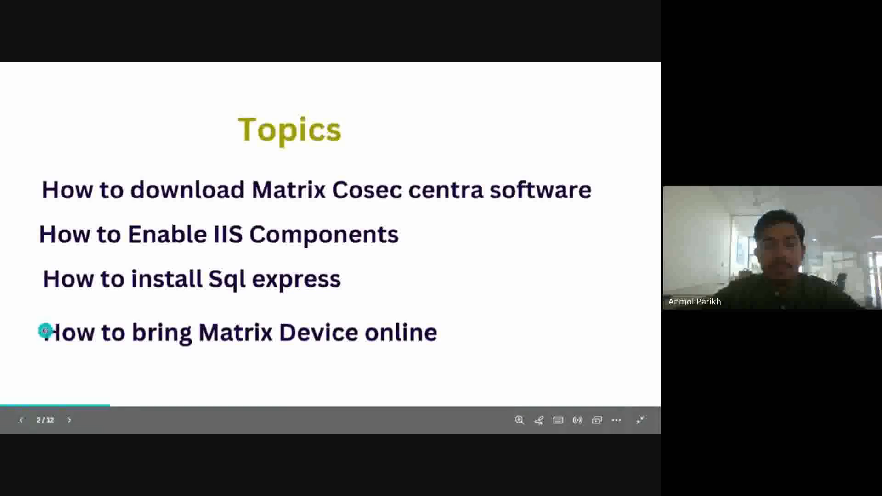
Exit the Canva slideshow and choose Stop presenting in the Google Meet call
key("Escape")
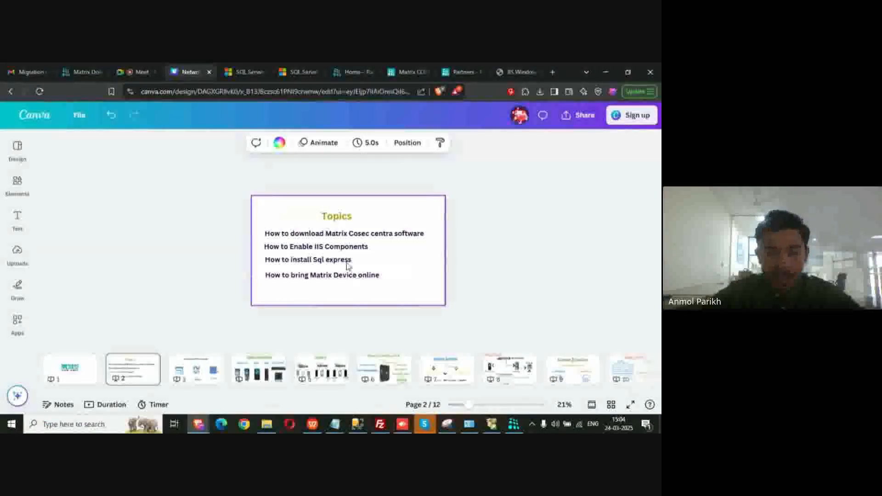
mouse_move(424, 424)
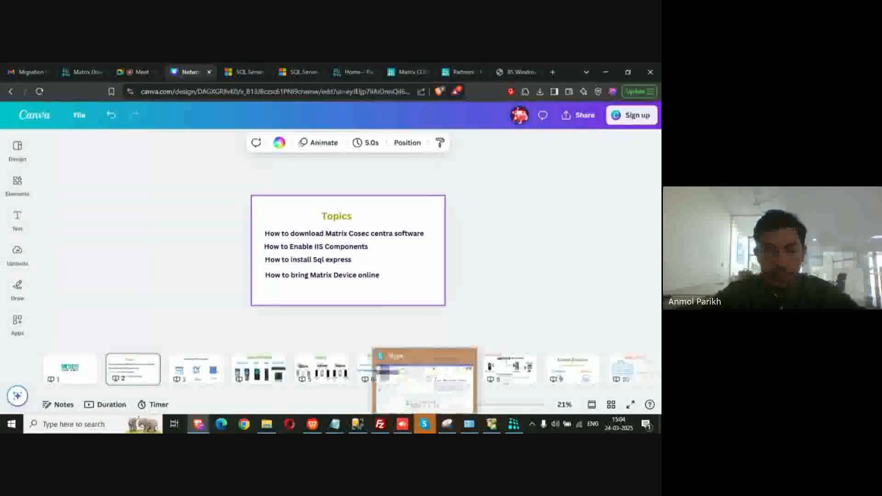
left_click(137, 73)
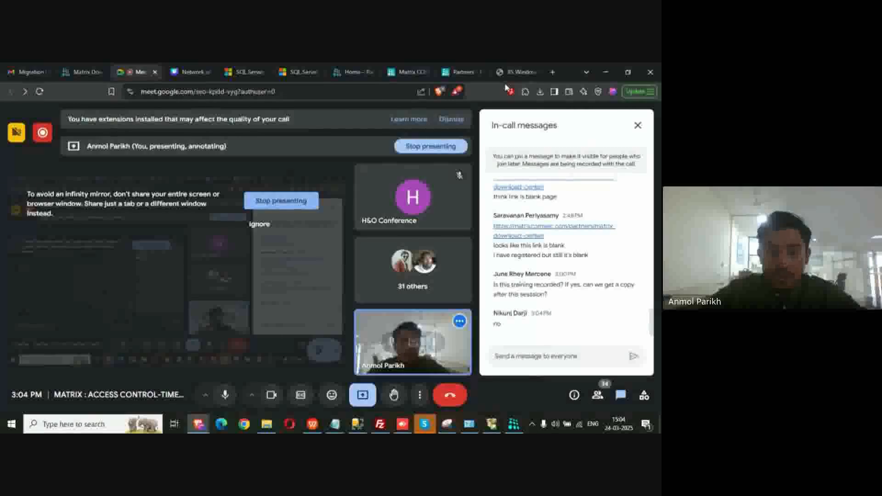
left_click(362, 396)
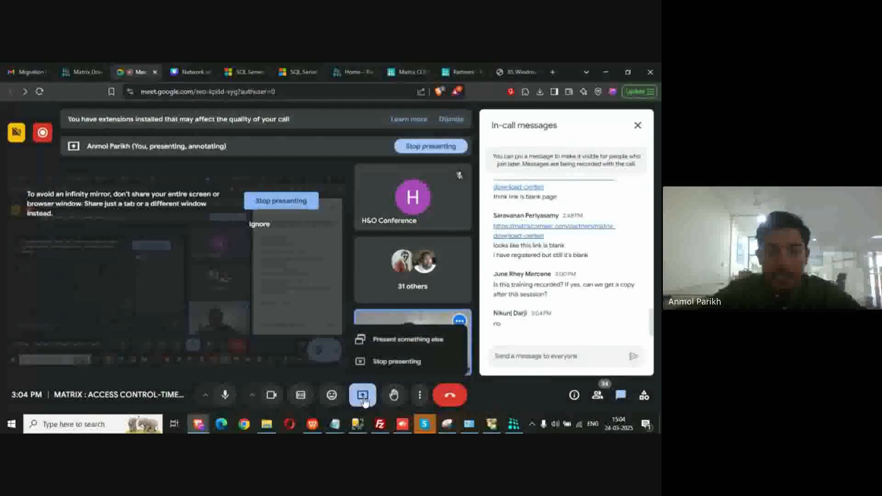
left_click(388, 362)
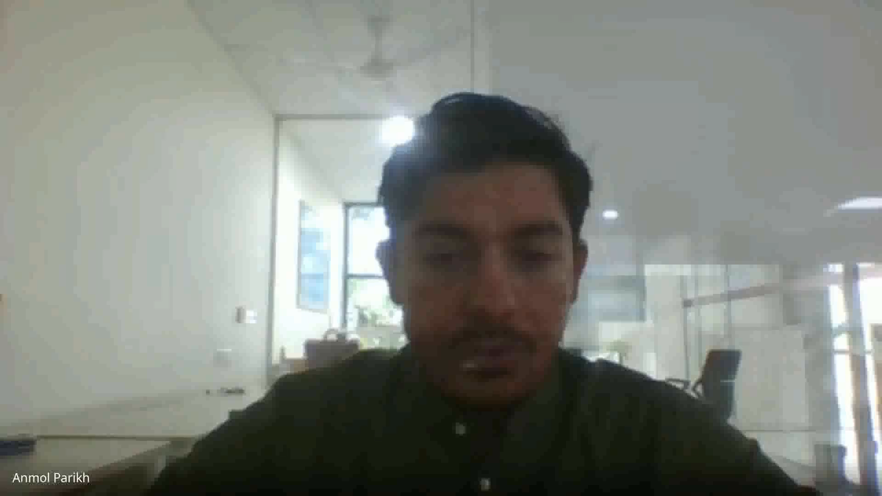